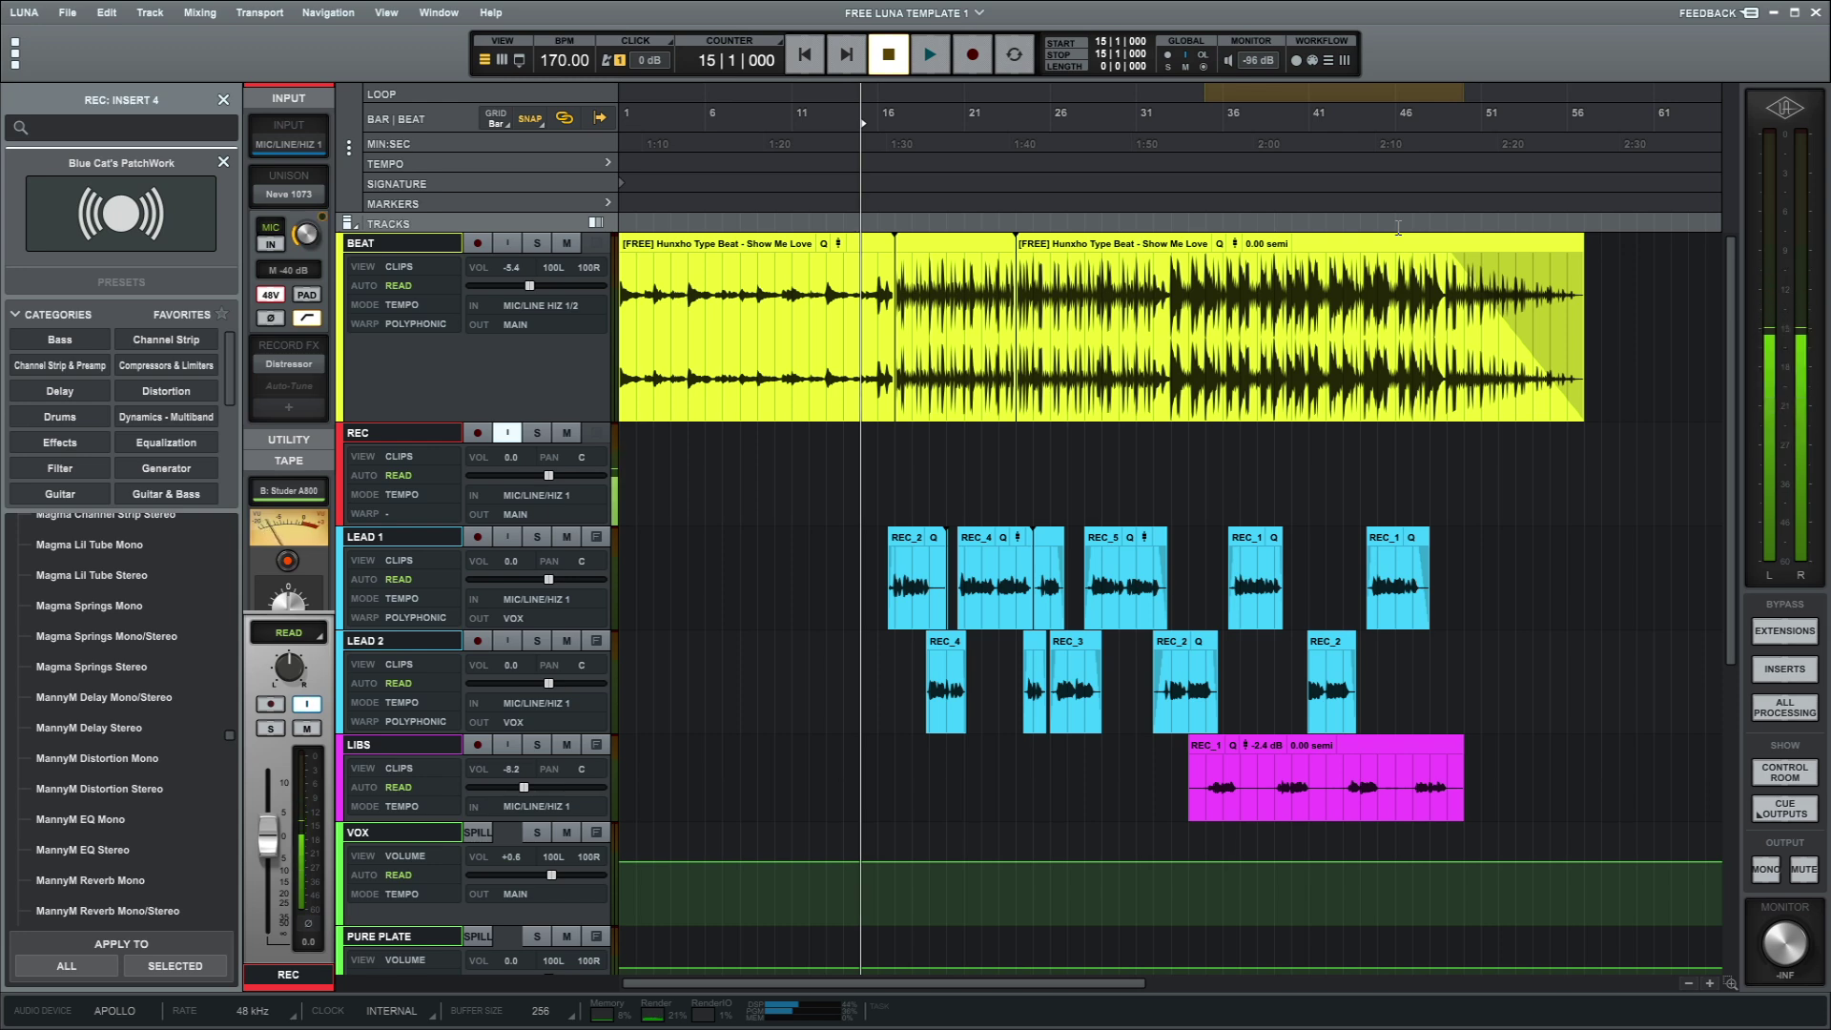
Step: Play back the FREE LUNA TEMPLATE 1 session from bar 15
key("space")
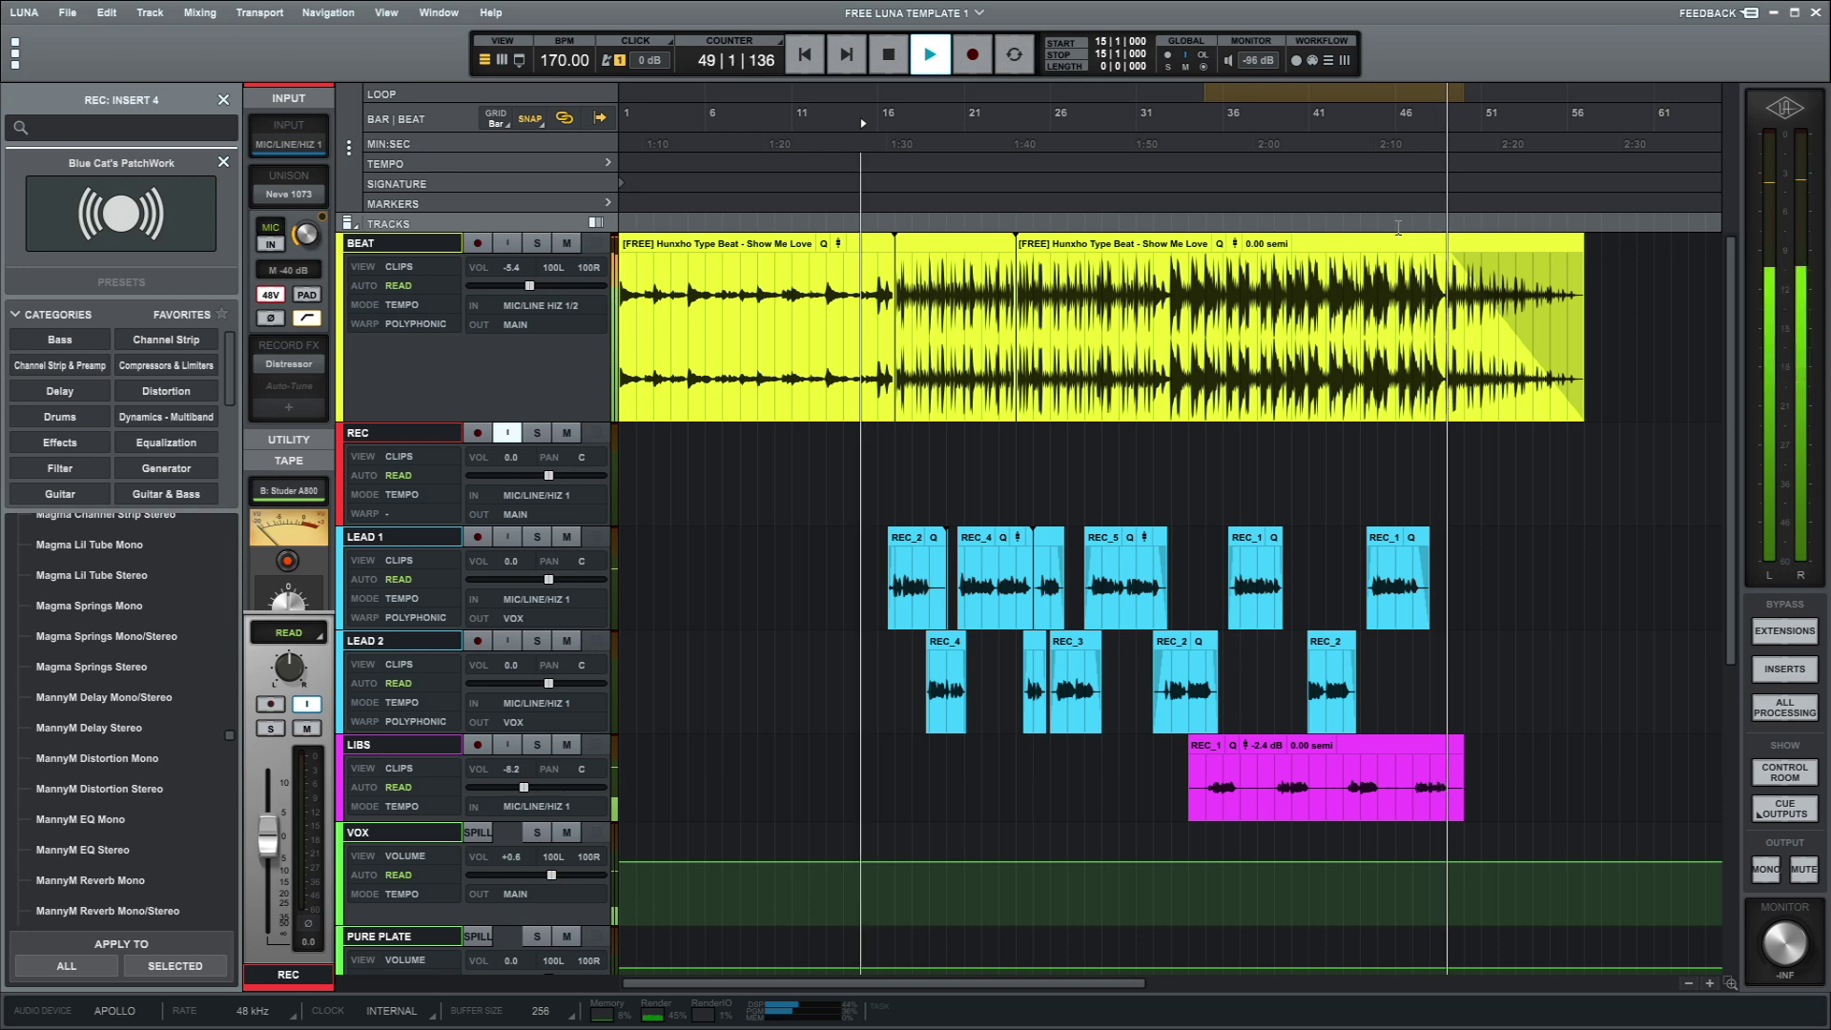
Step: Stop playback so the playhead returns to bar 15
key("space")
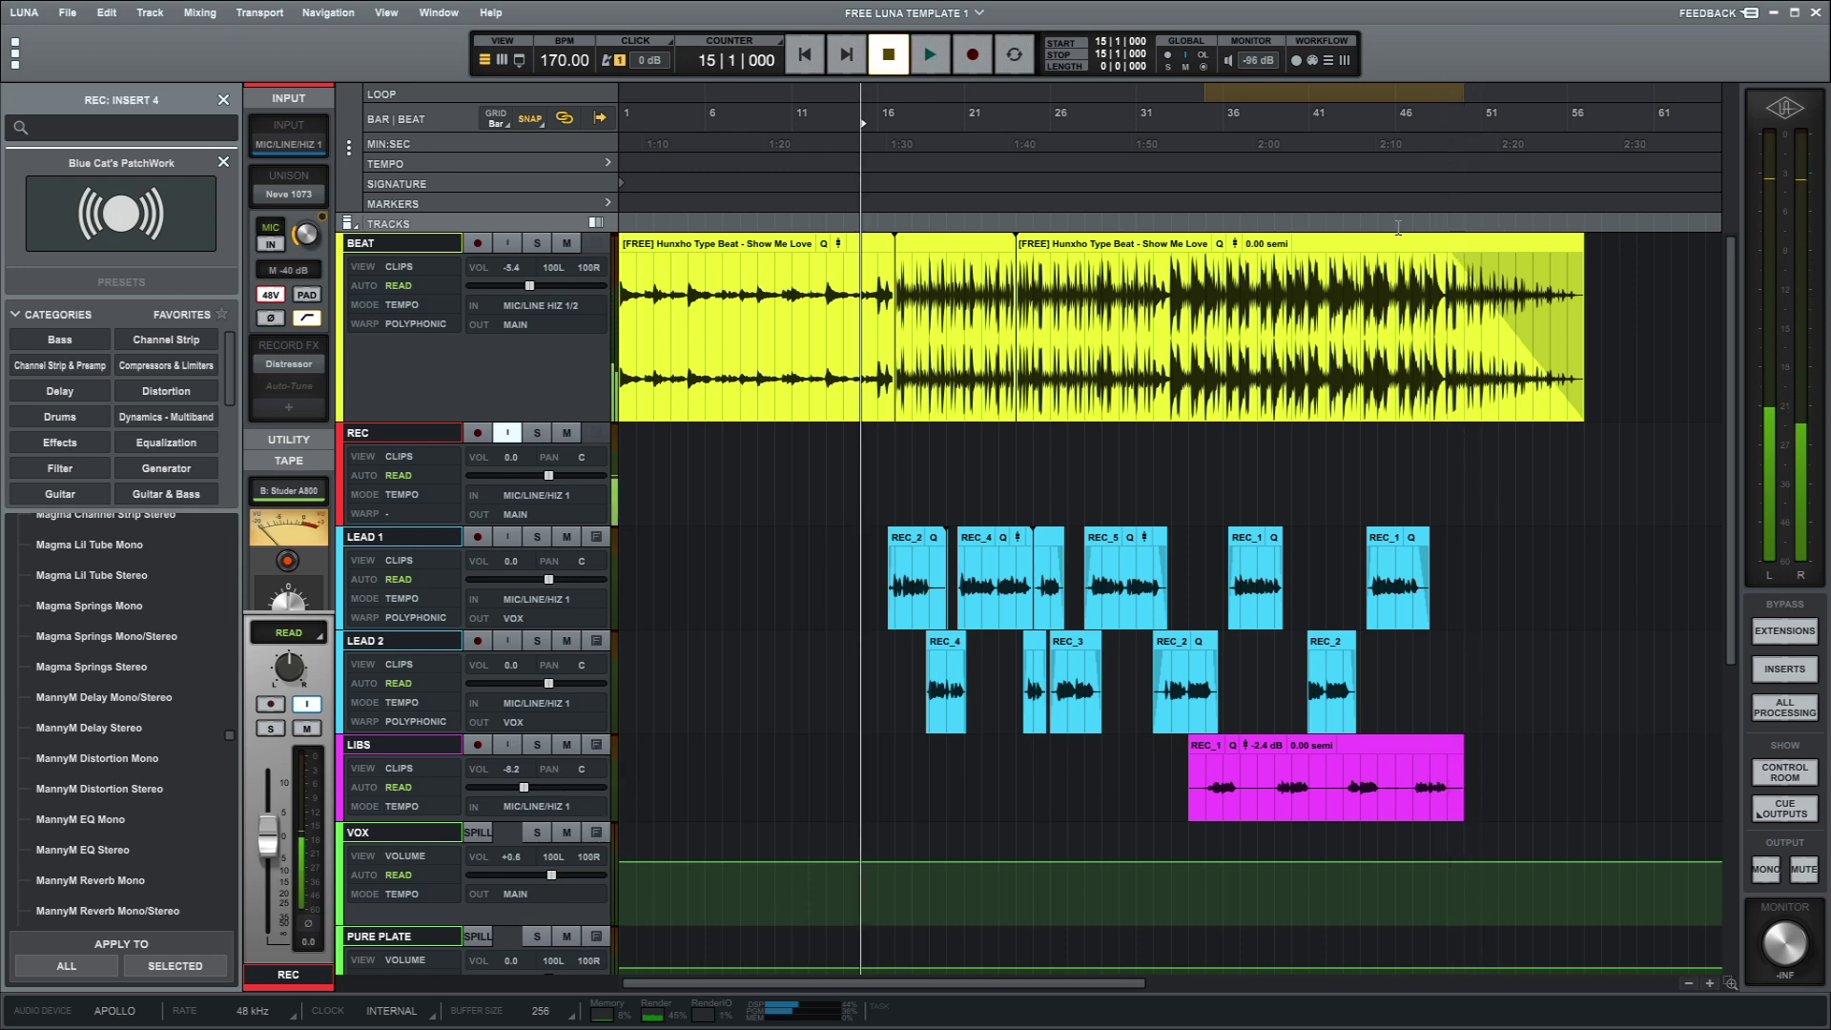
Step: Switch from the tracks timeline to the mixer view
key("ctrl+equal")
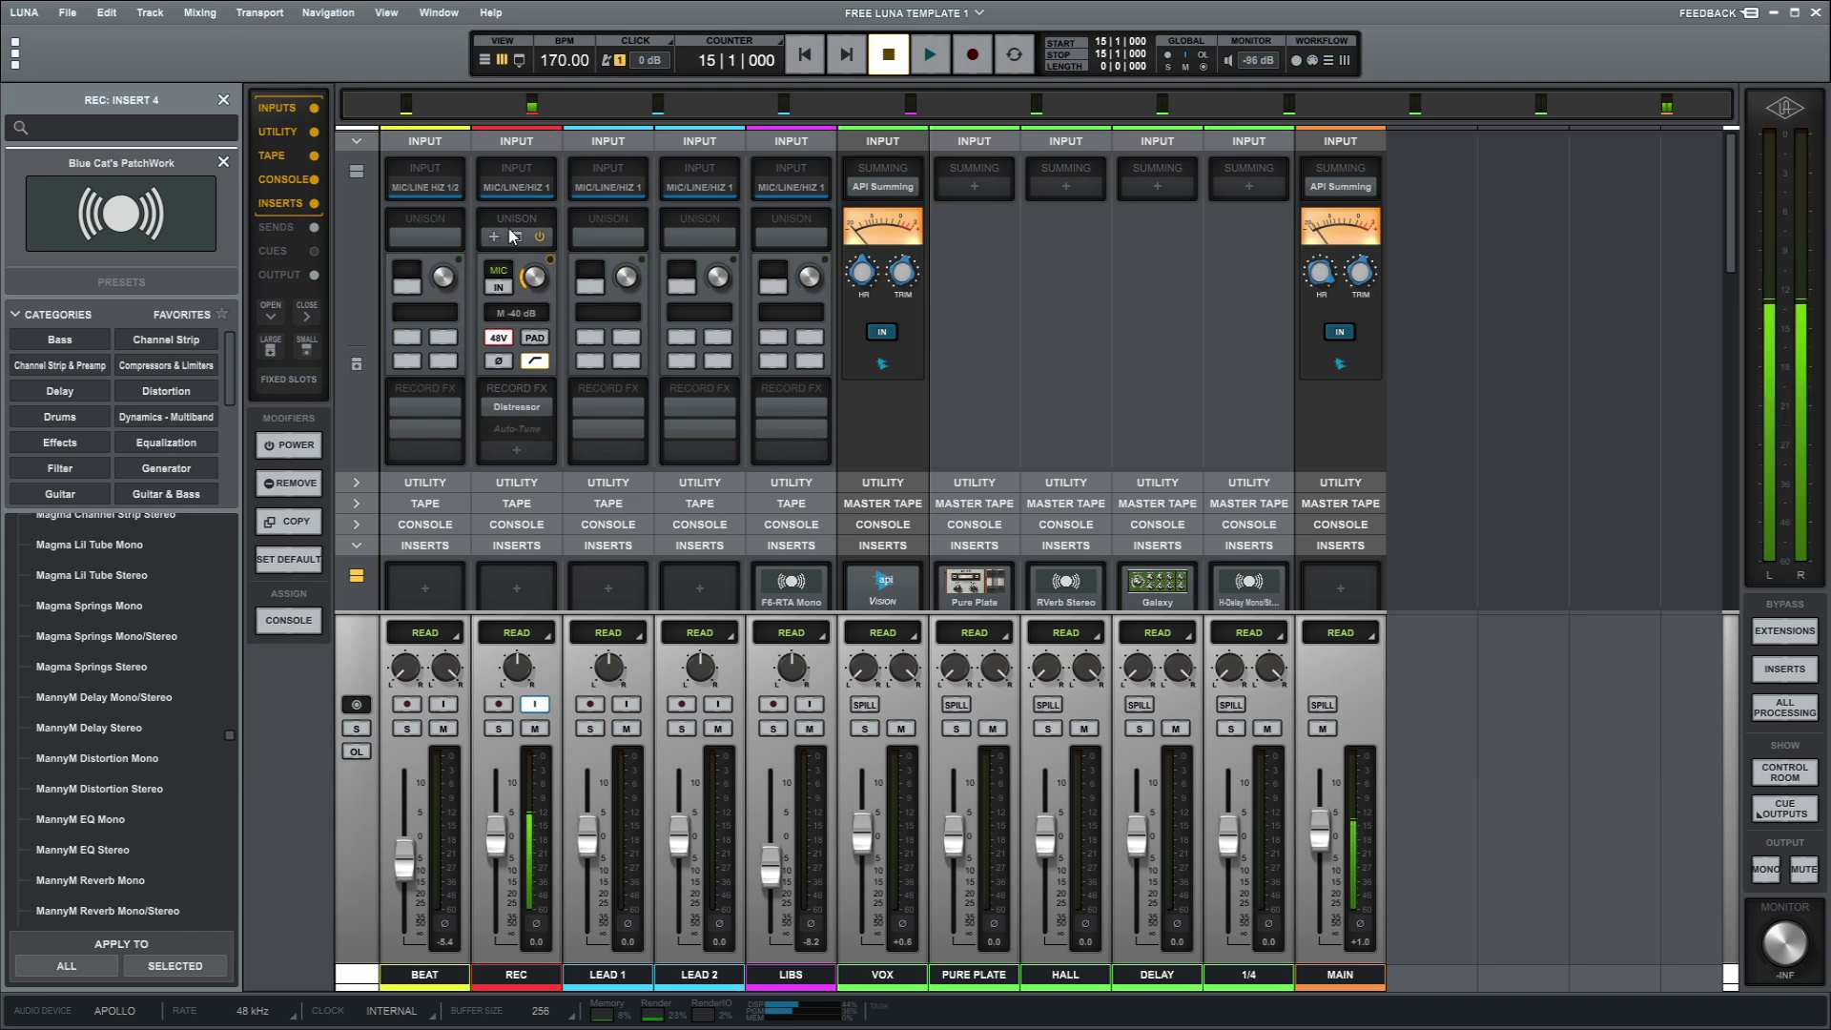
left_click(514, 236)
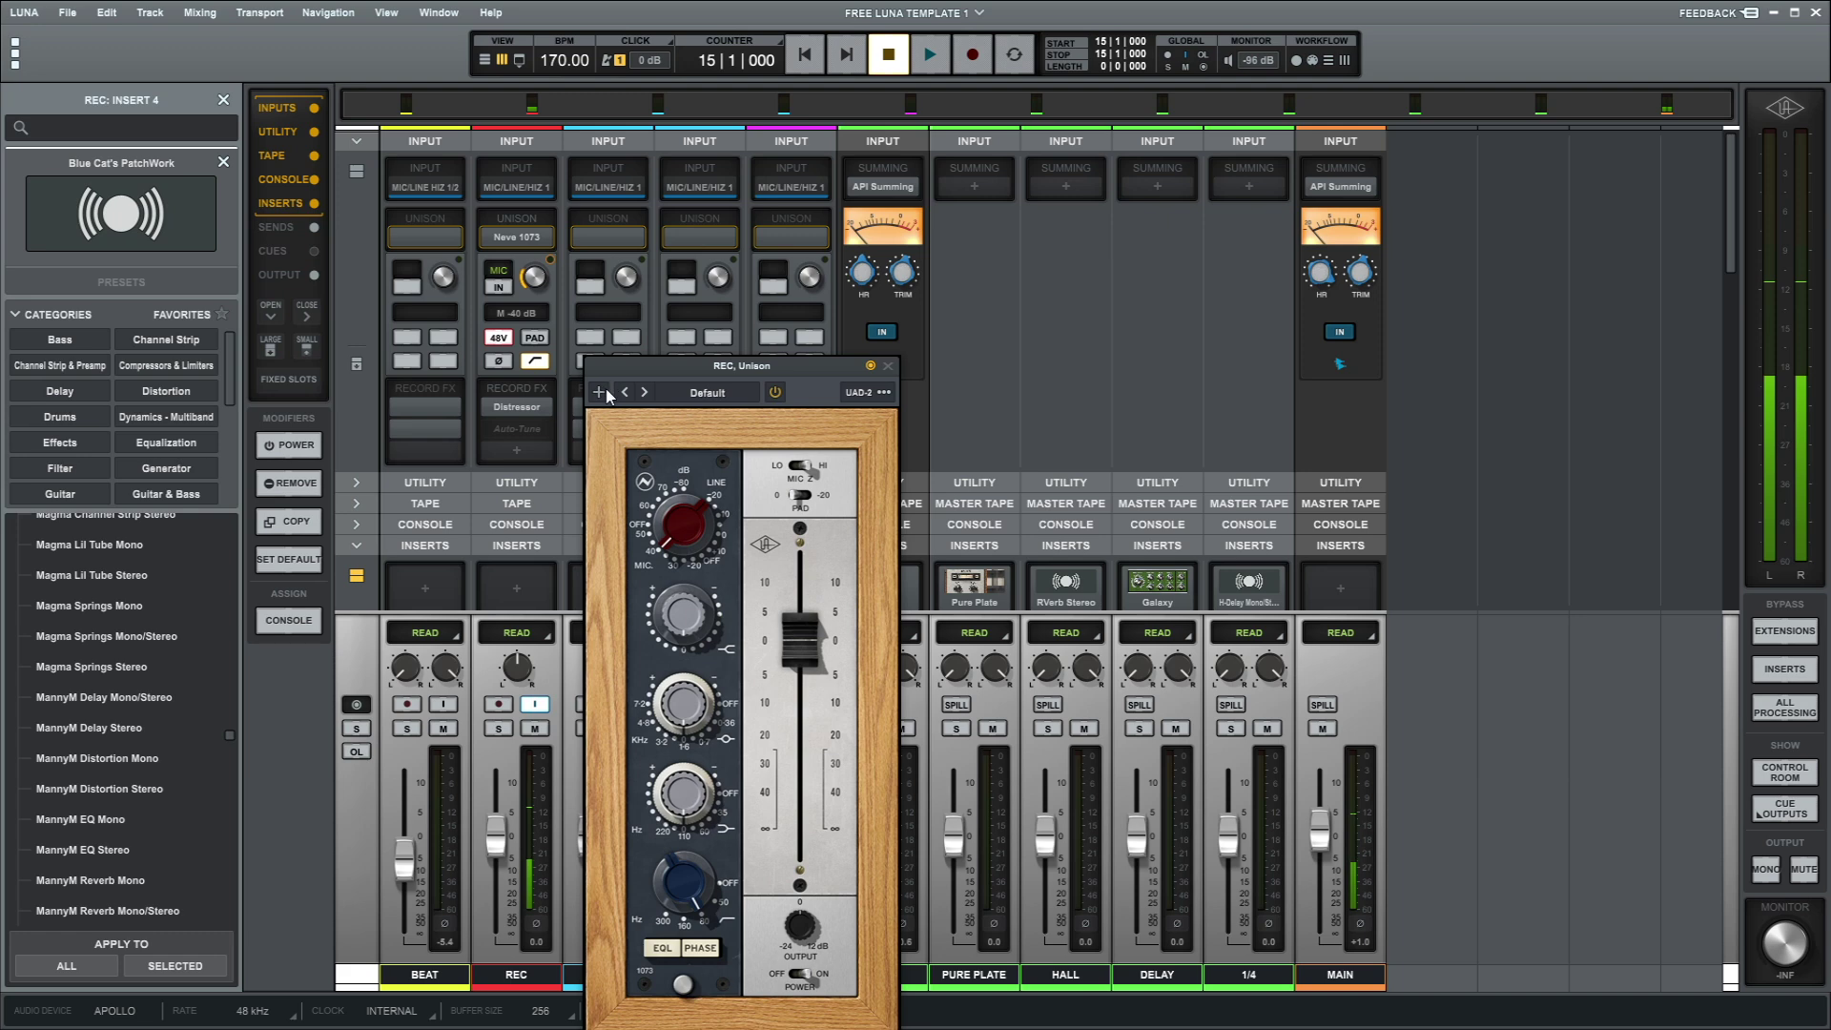
left_click_drag(655, 379, 658, 217)
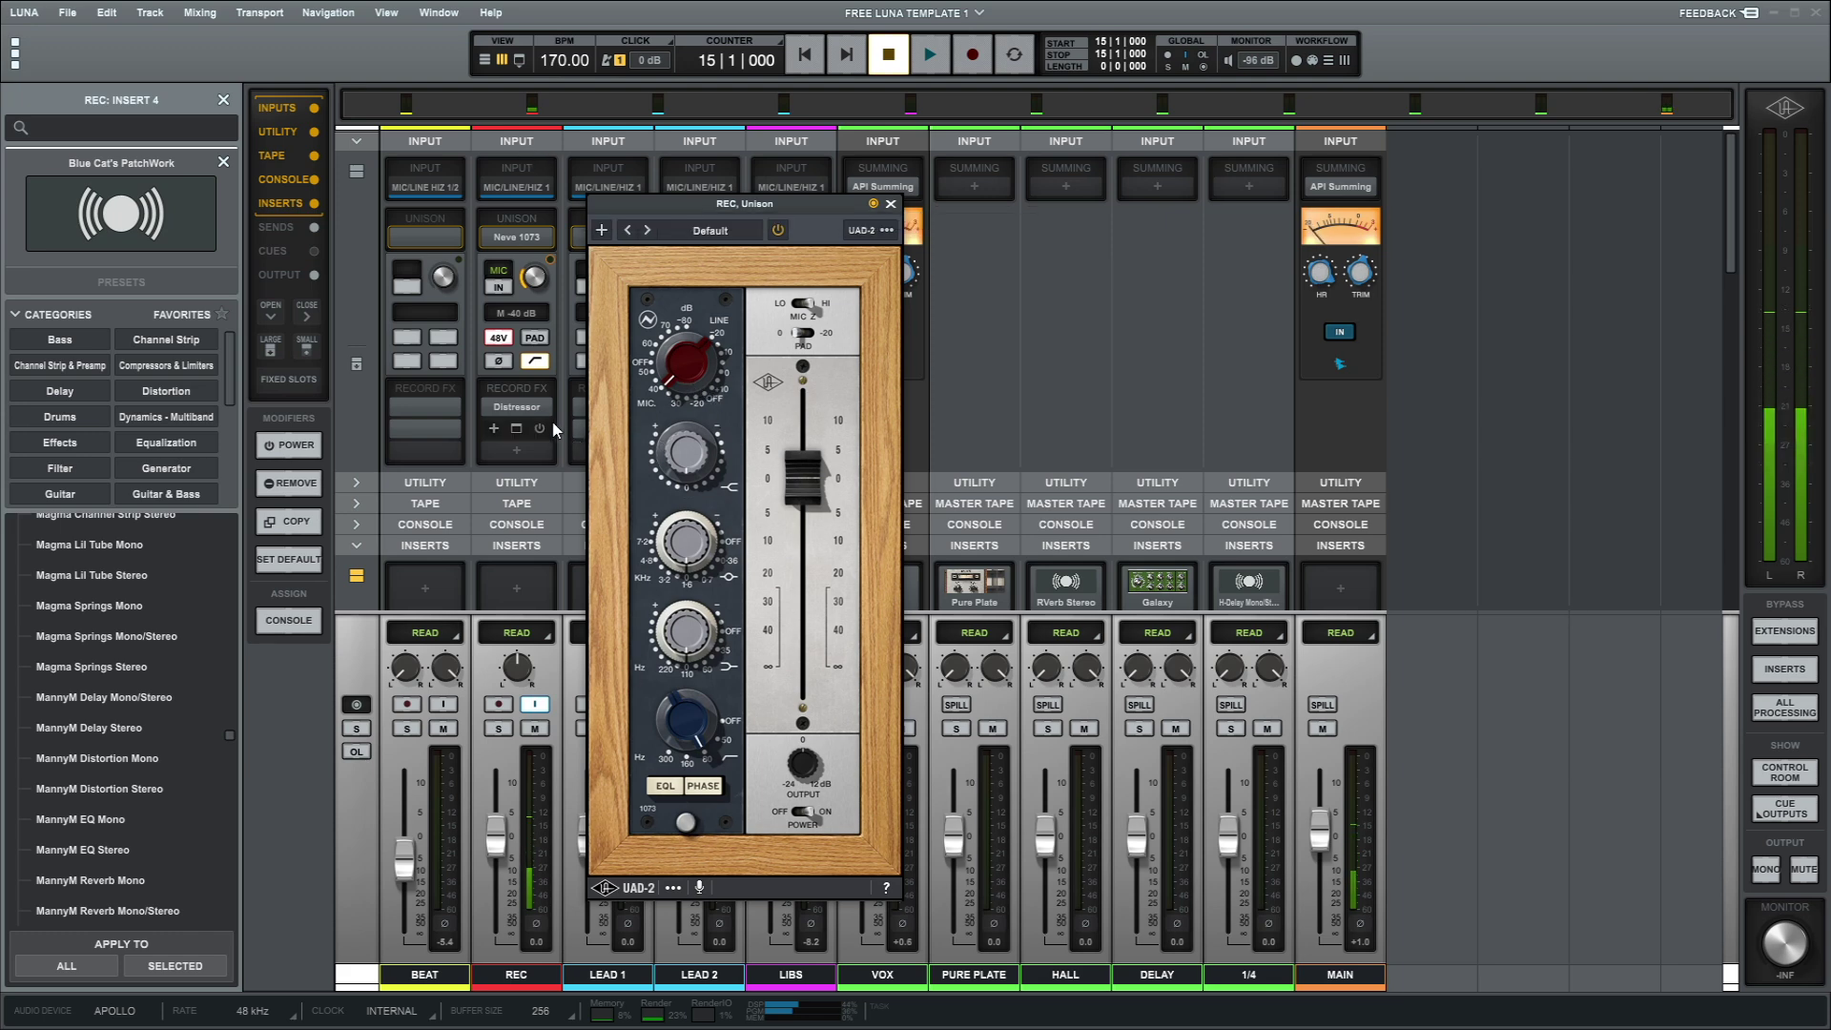
left_click(516, 409)
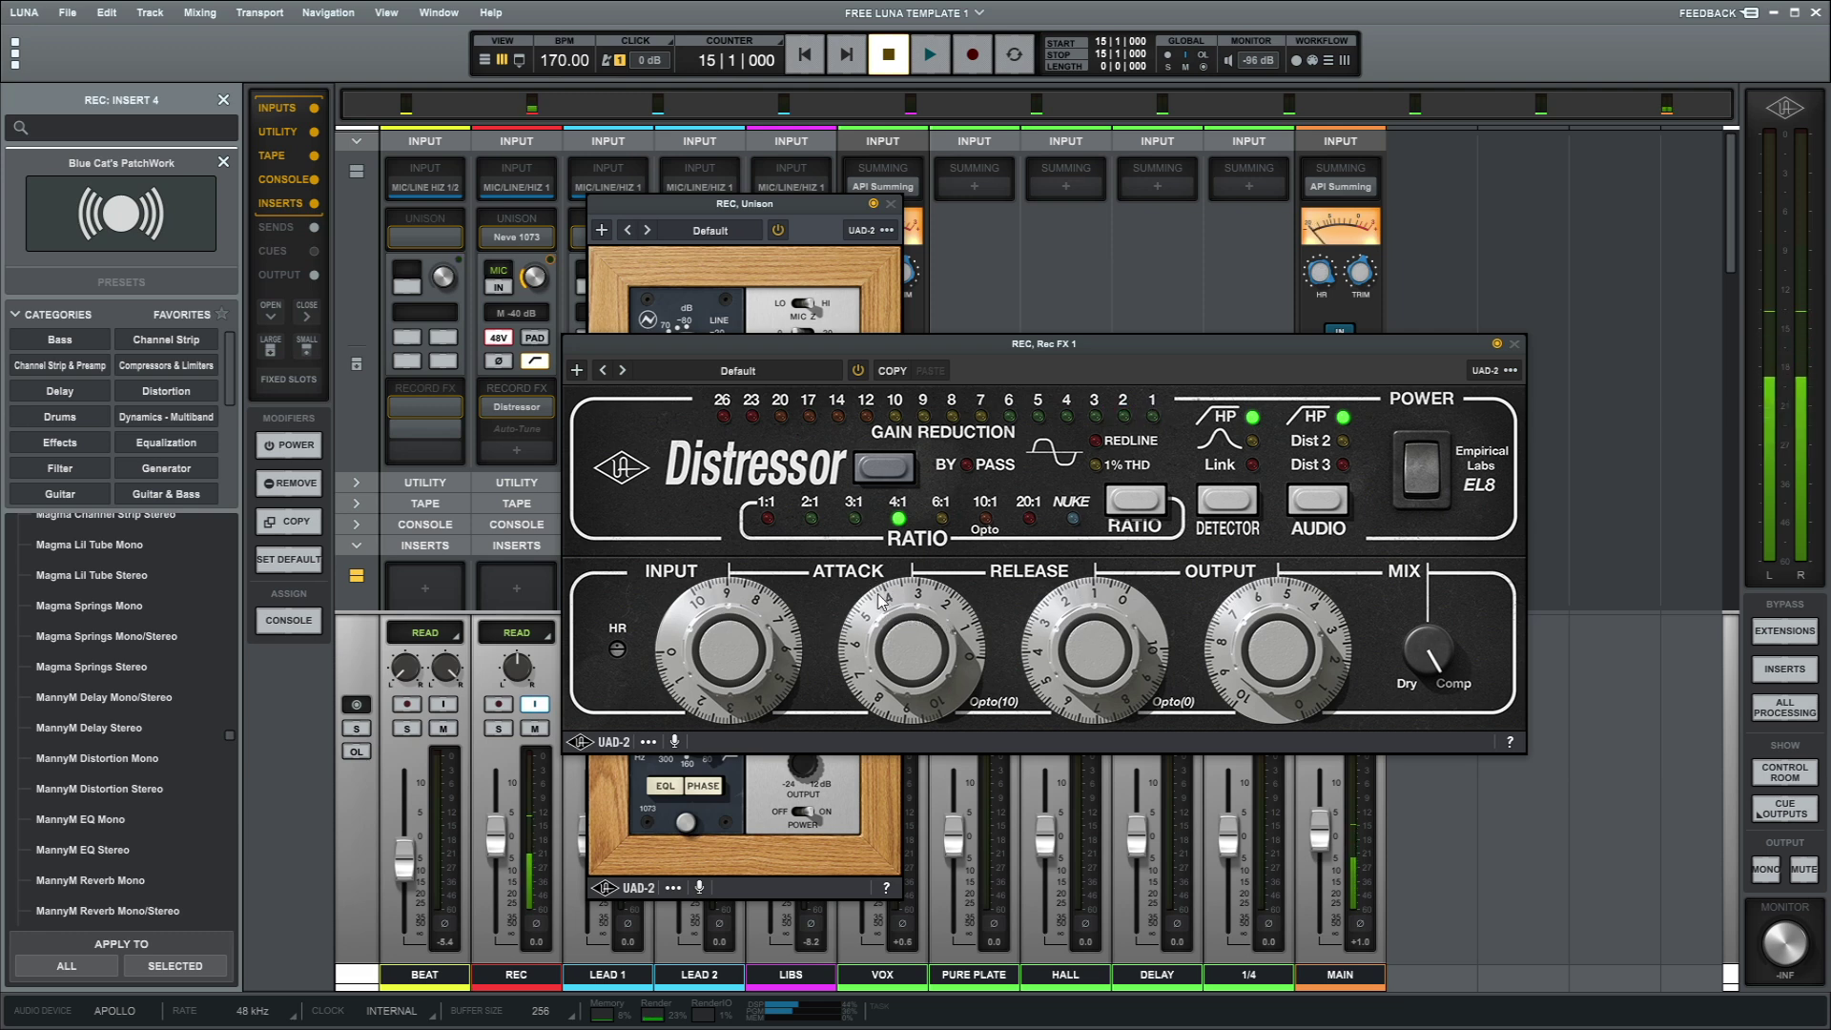
left_click(1514, 344)
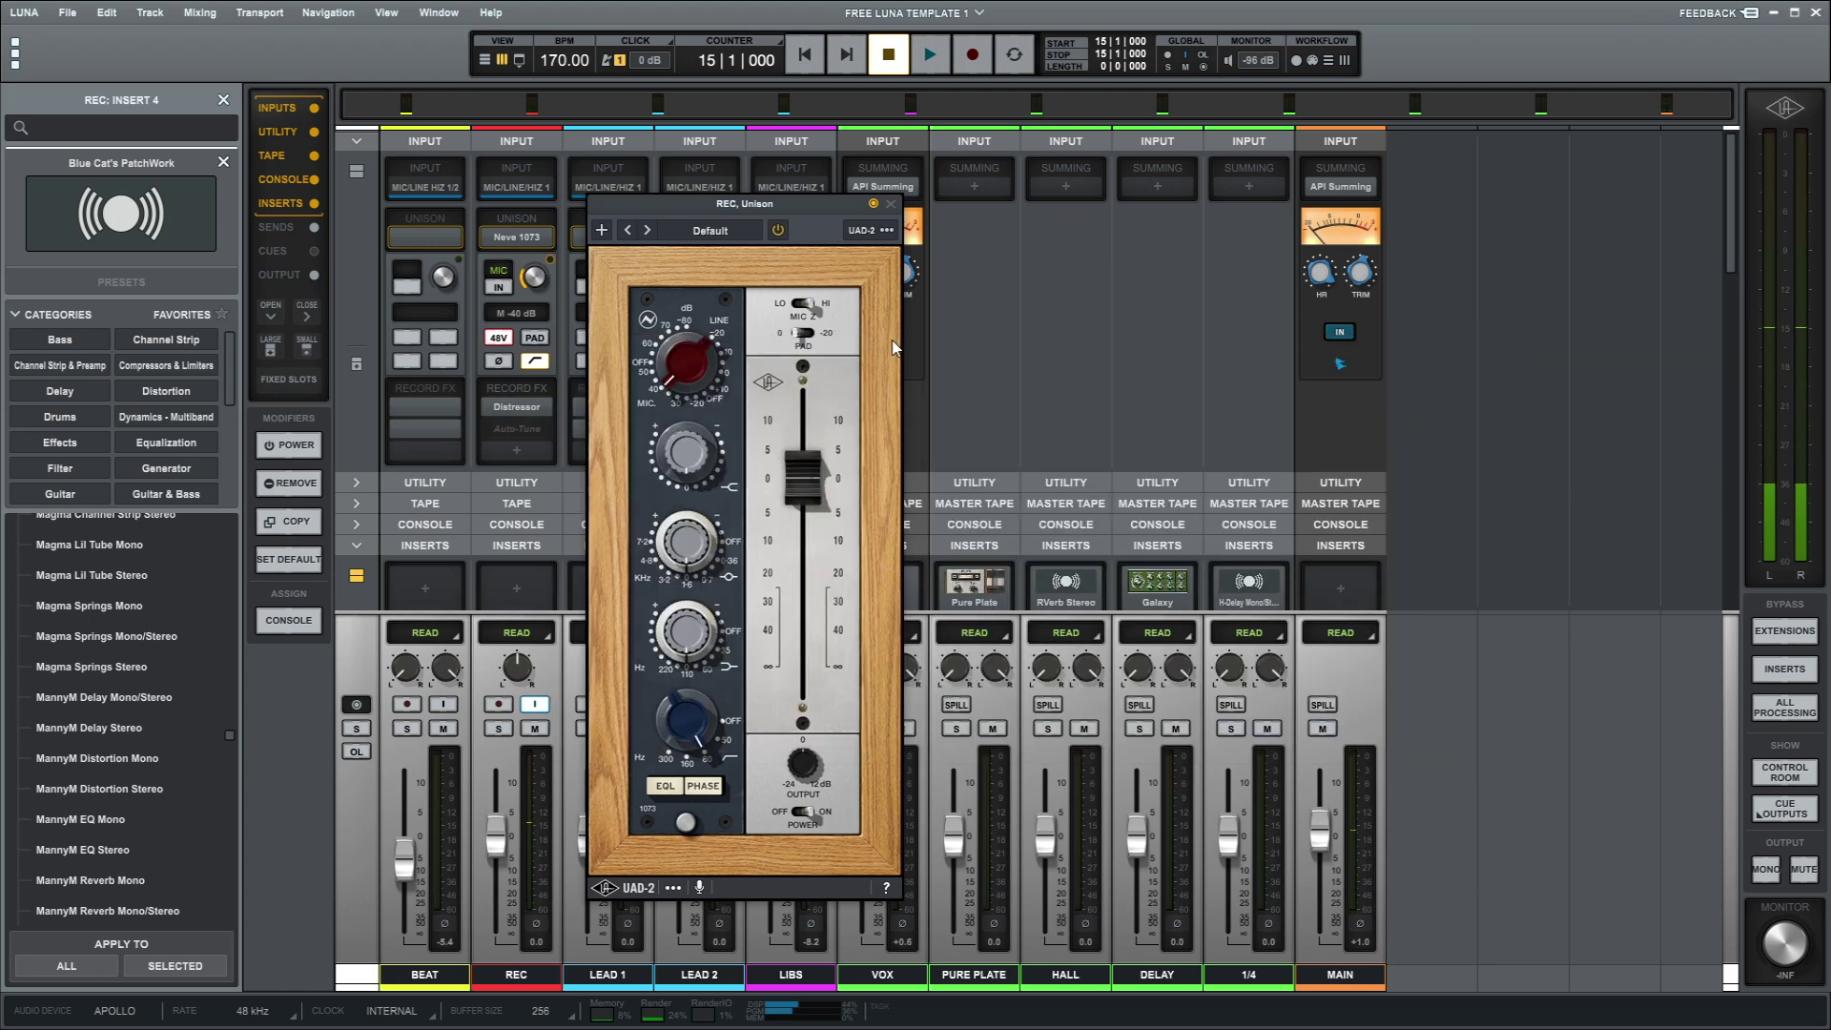
left_click(891, 205)
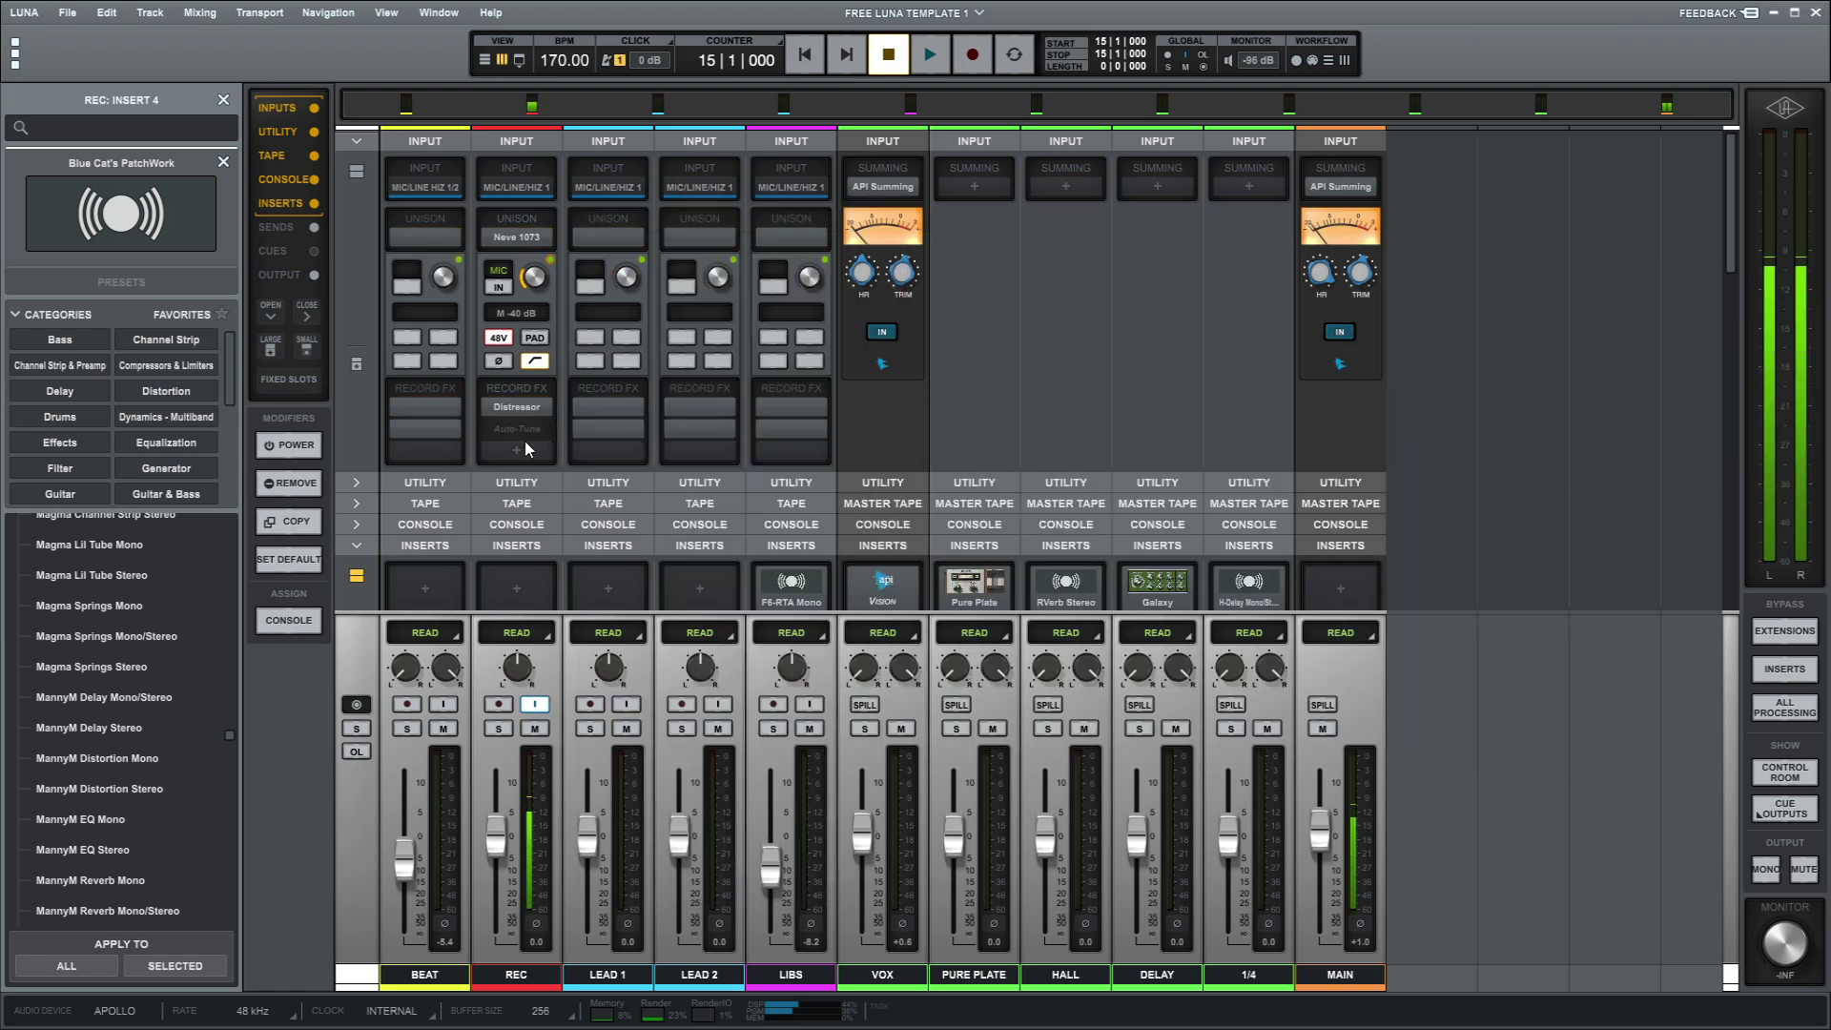
Step: Scroll the mixer down to the insert slots and open the LIBS channel's F6-RTA EQ
mouse_move(520, 434)
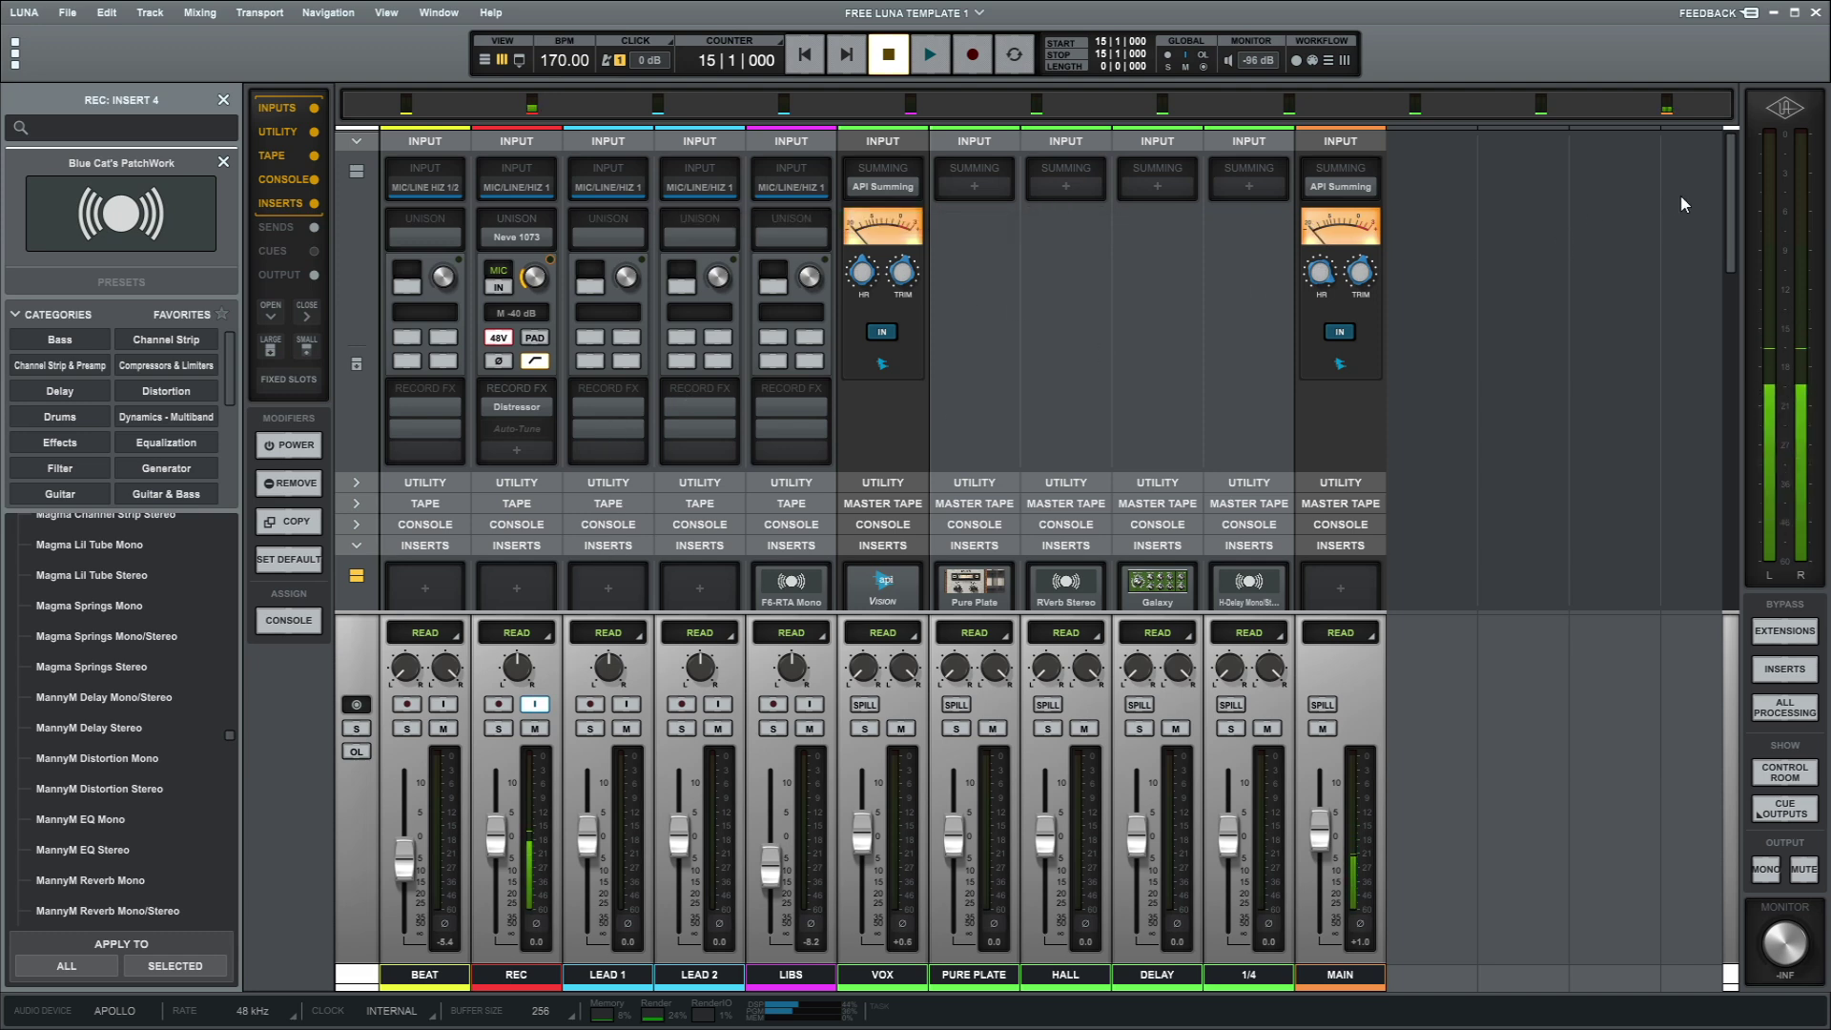
left_click_drag(1731, 203, 1718, 290)
mouse_move(527, 364)
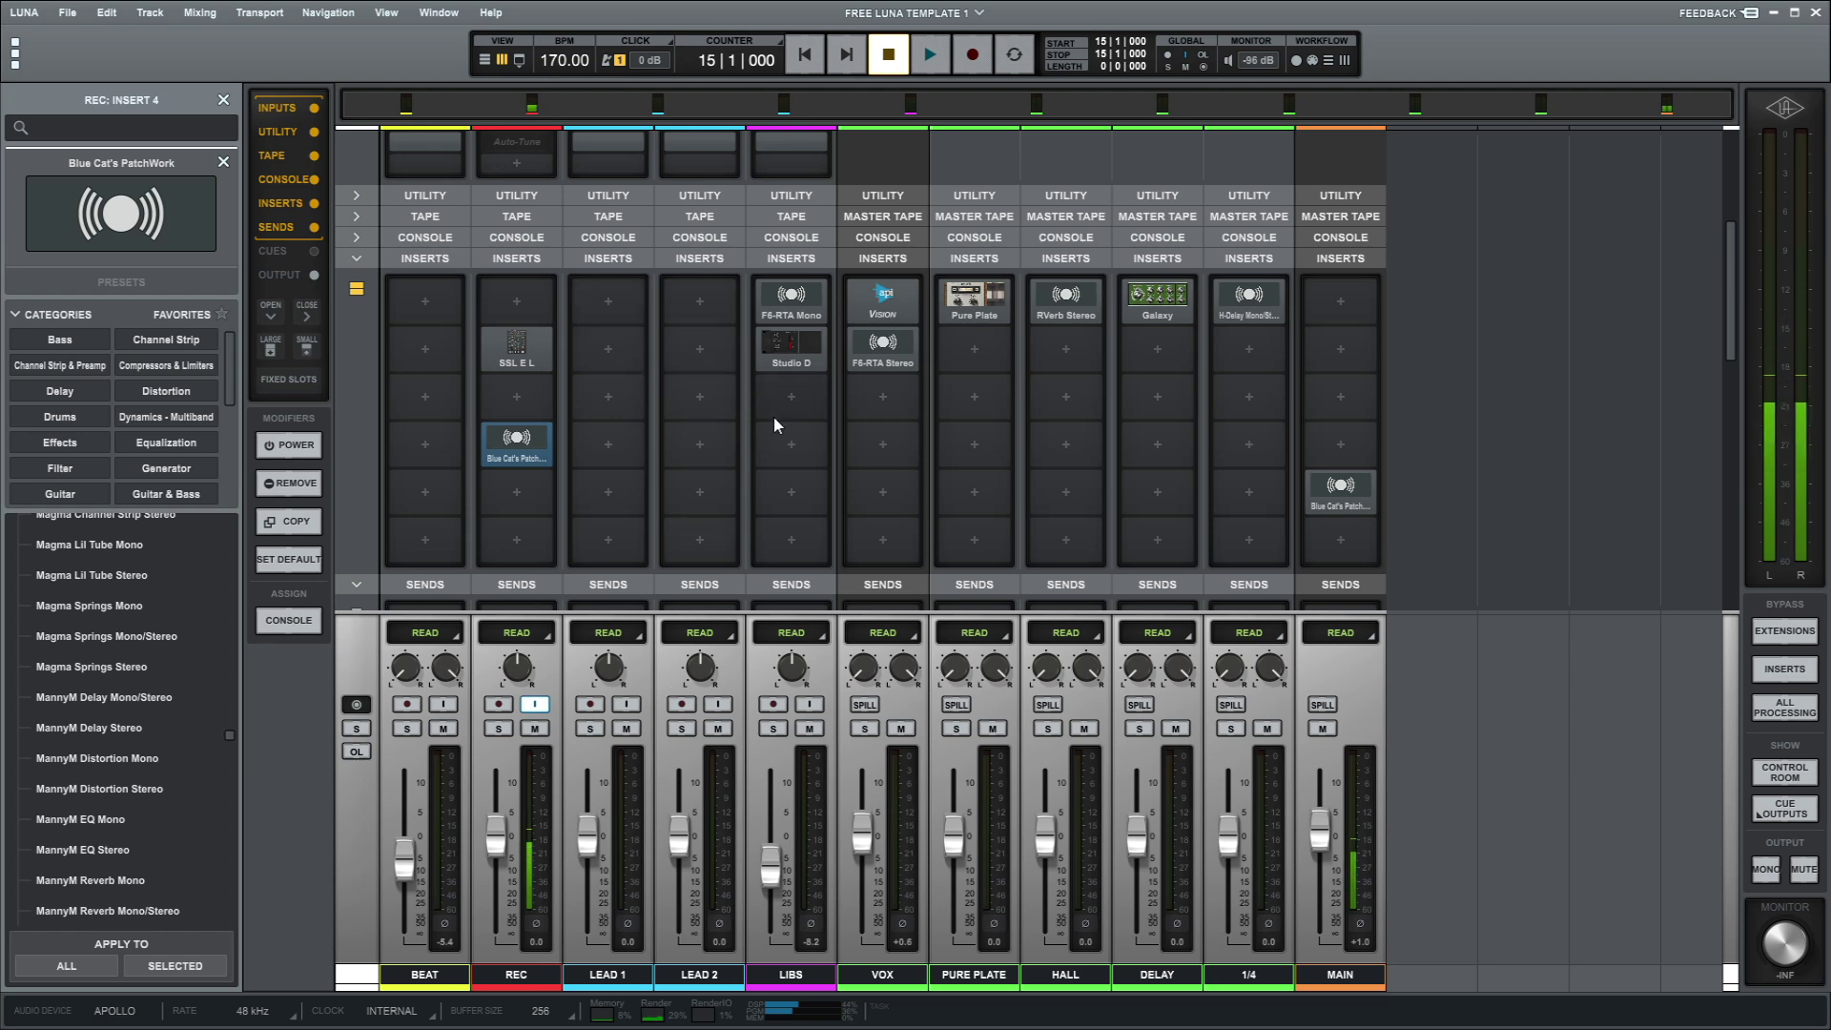
left_click(791, 300)
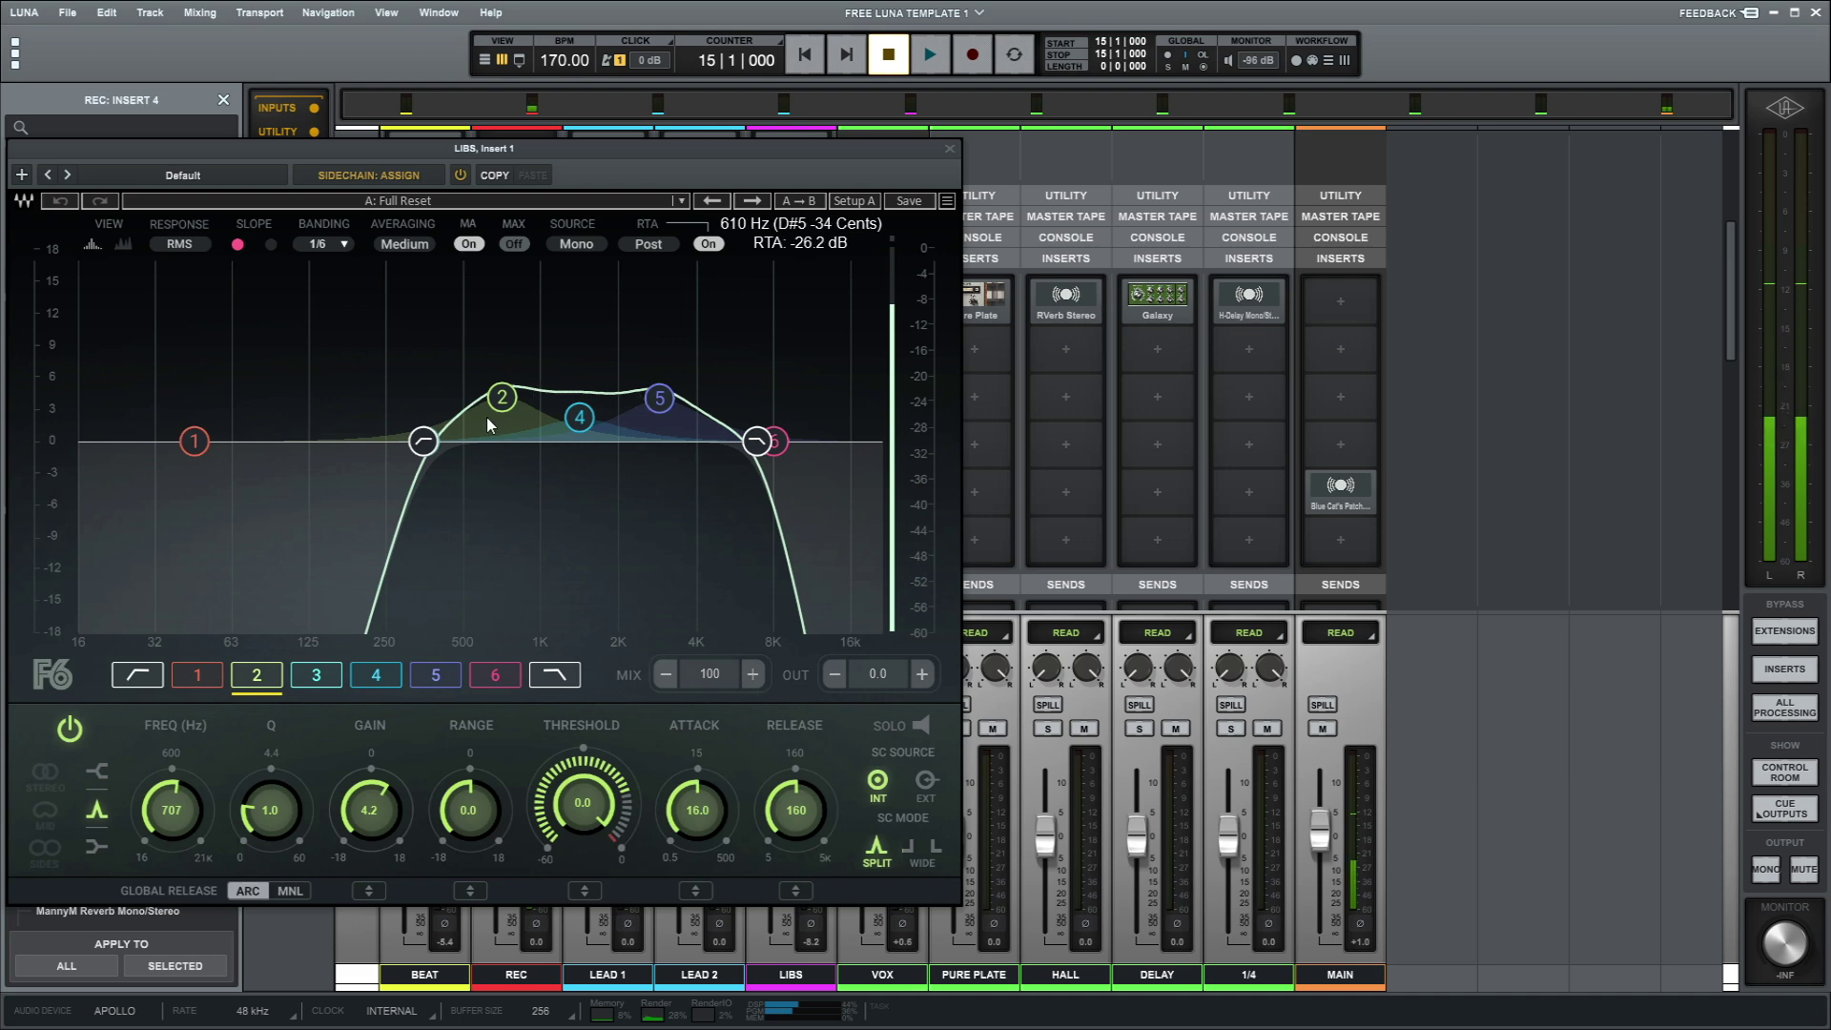
left_click(948, 148)
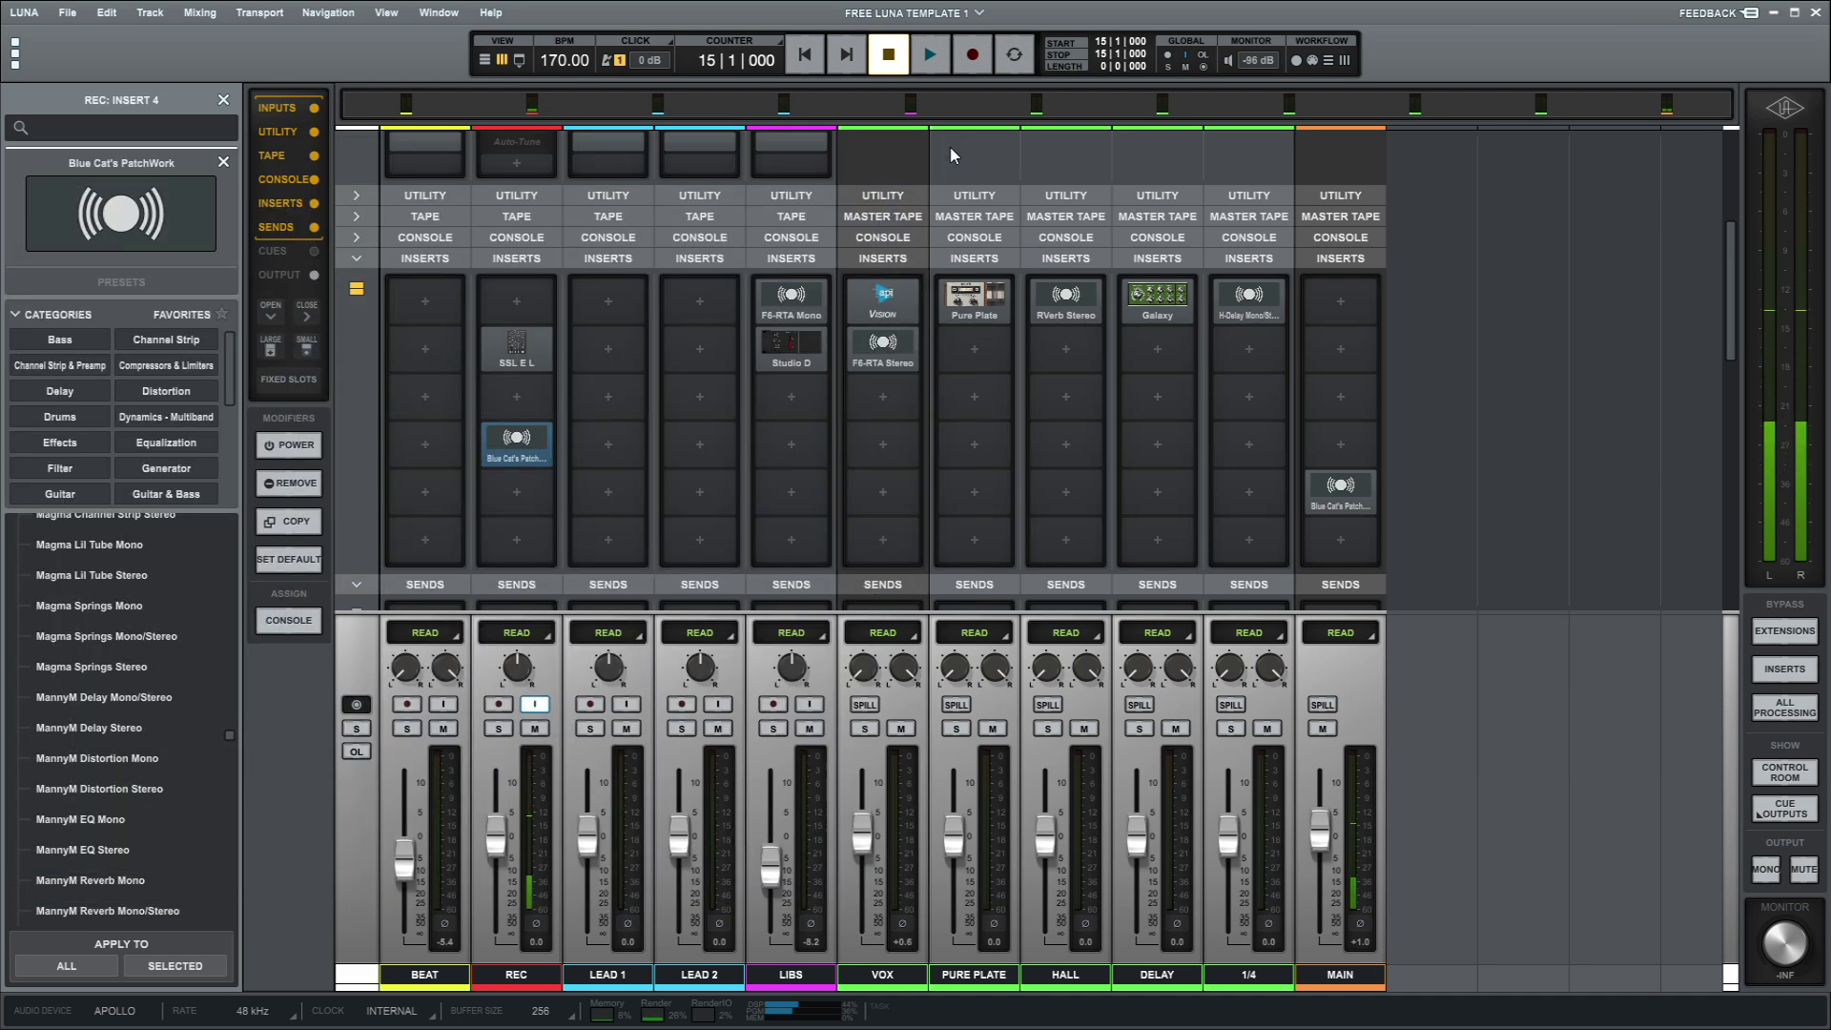
left_click(791, 350)
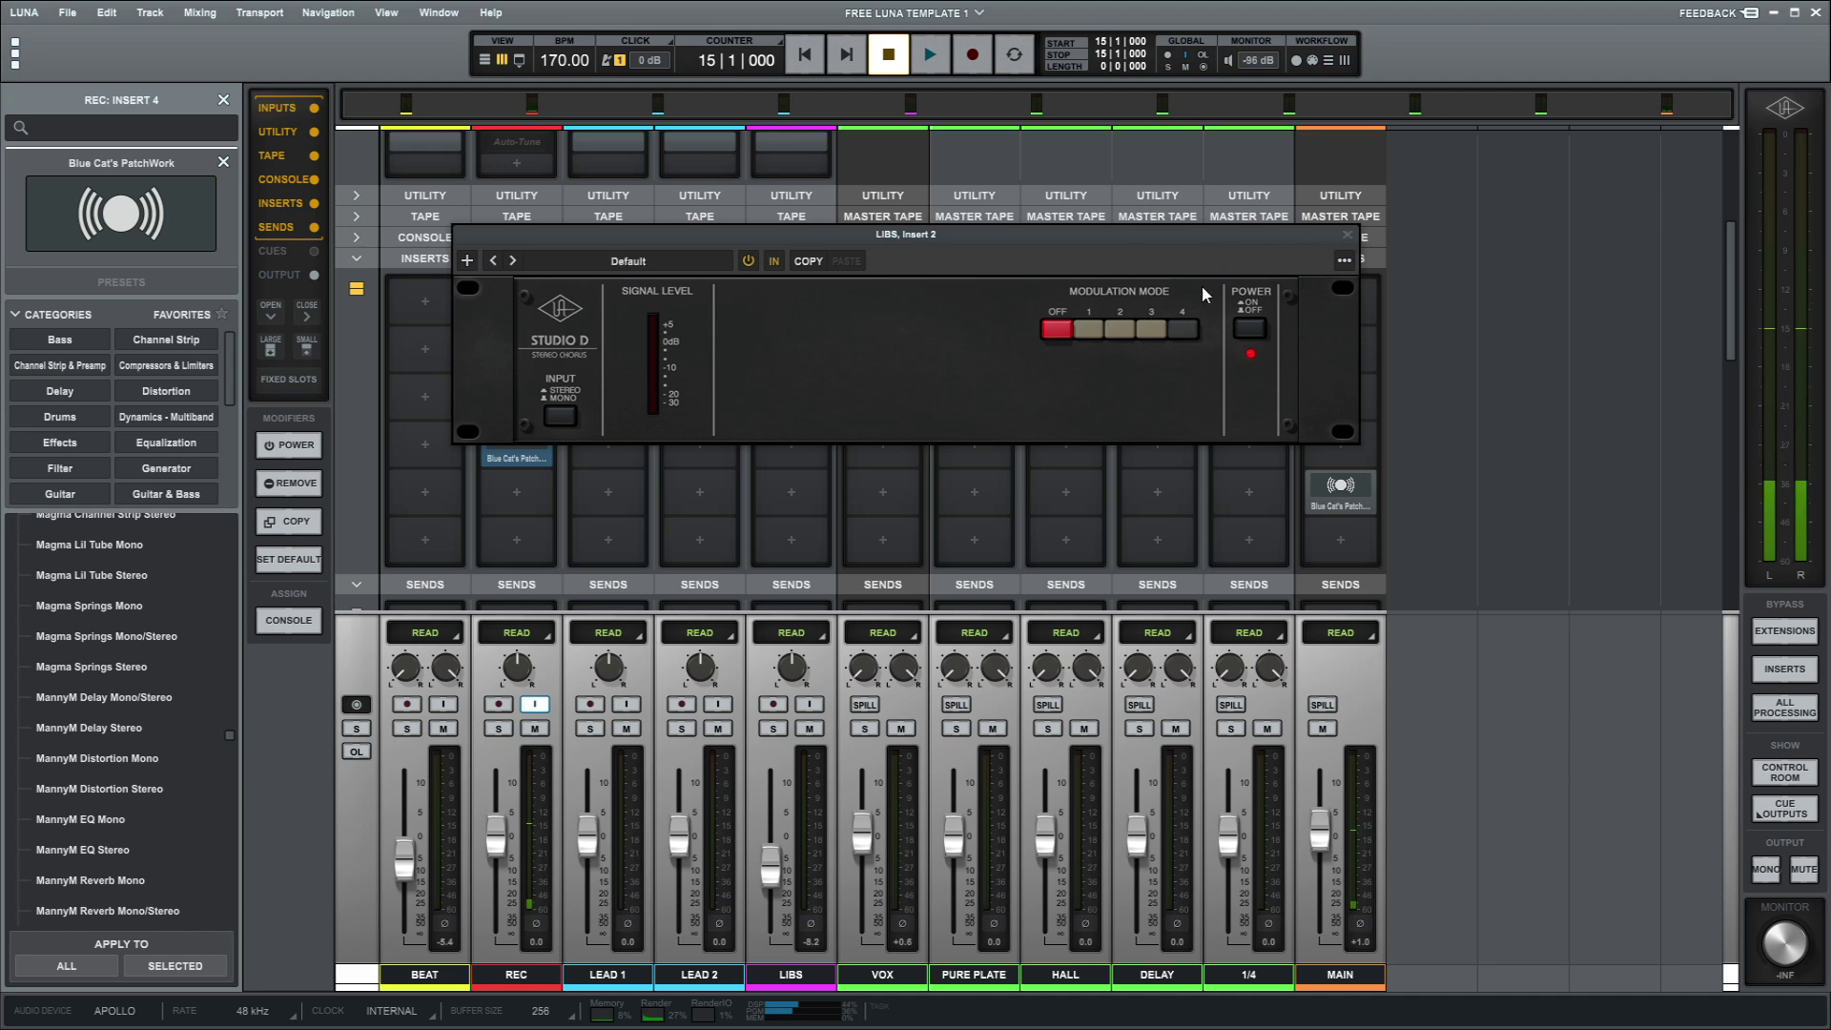
left_click(1347, 235)
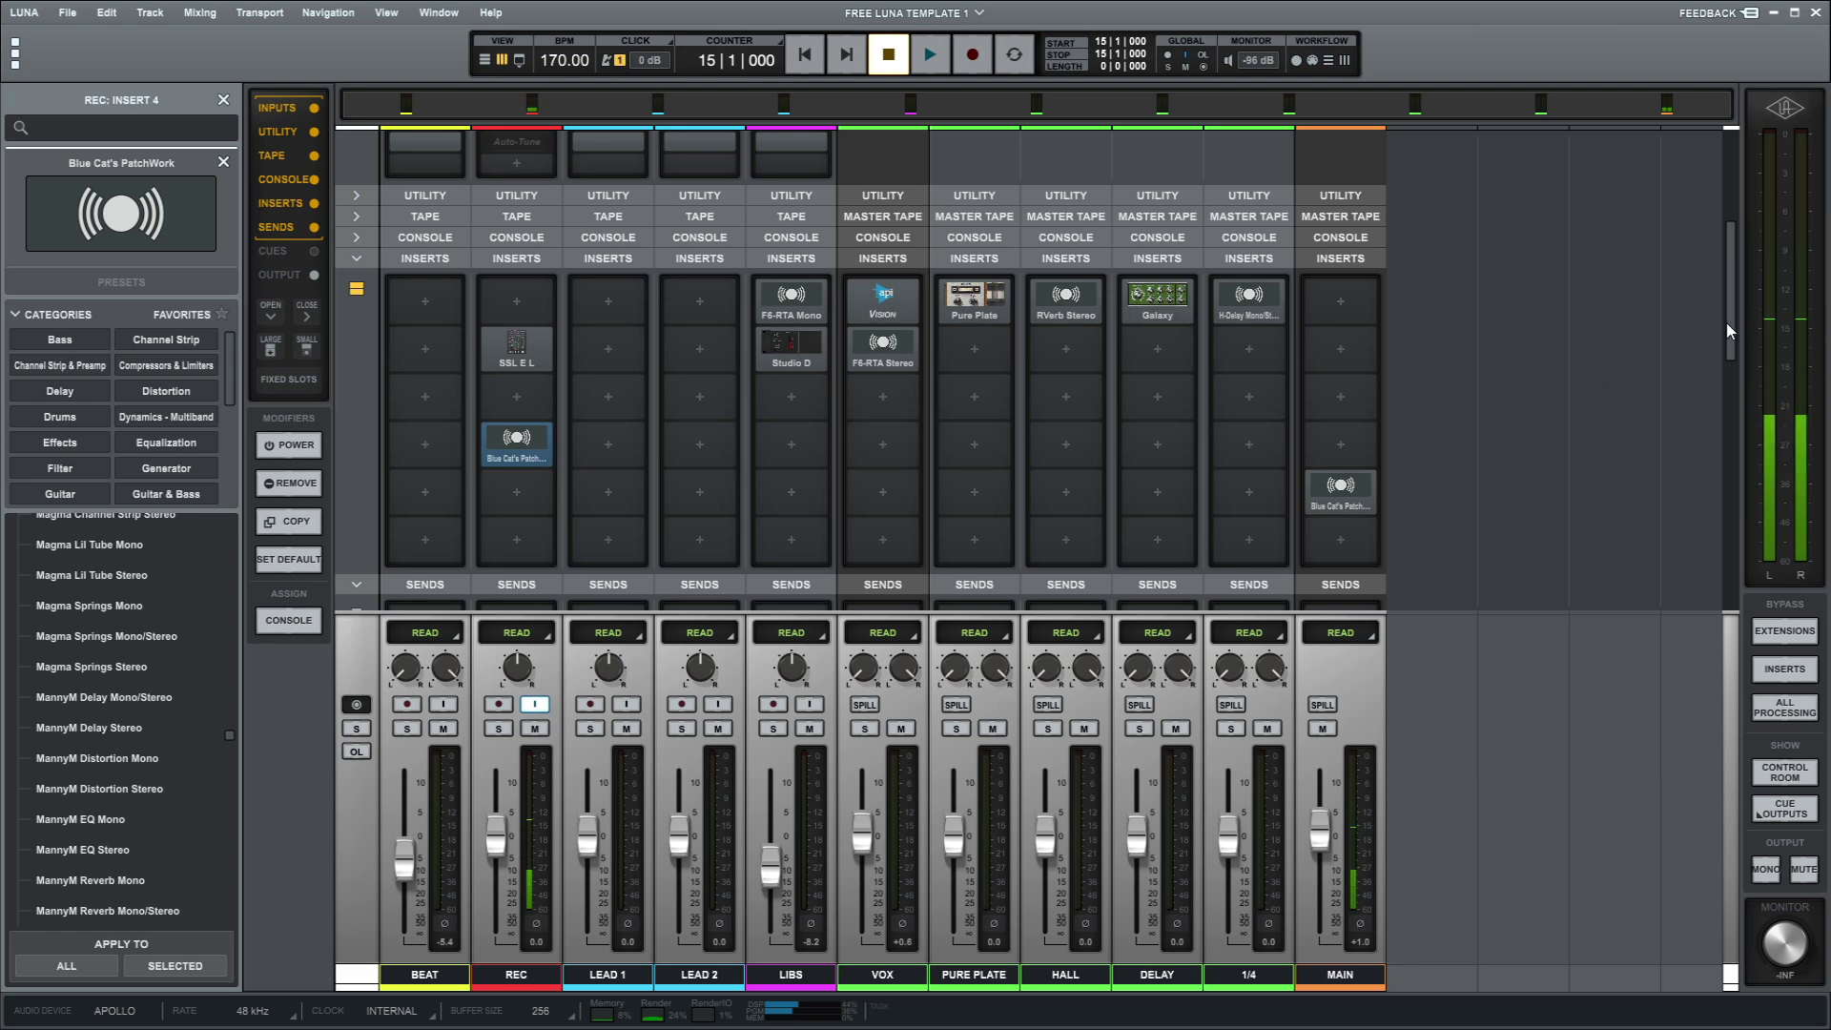
left_click_drag(1730, 325, 1724, 237)
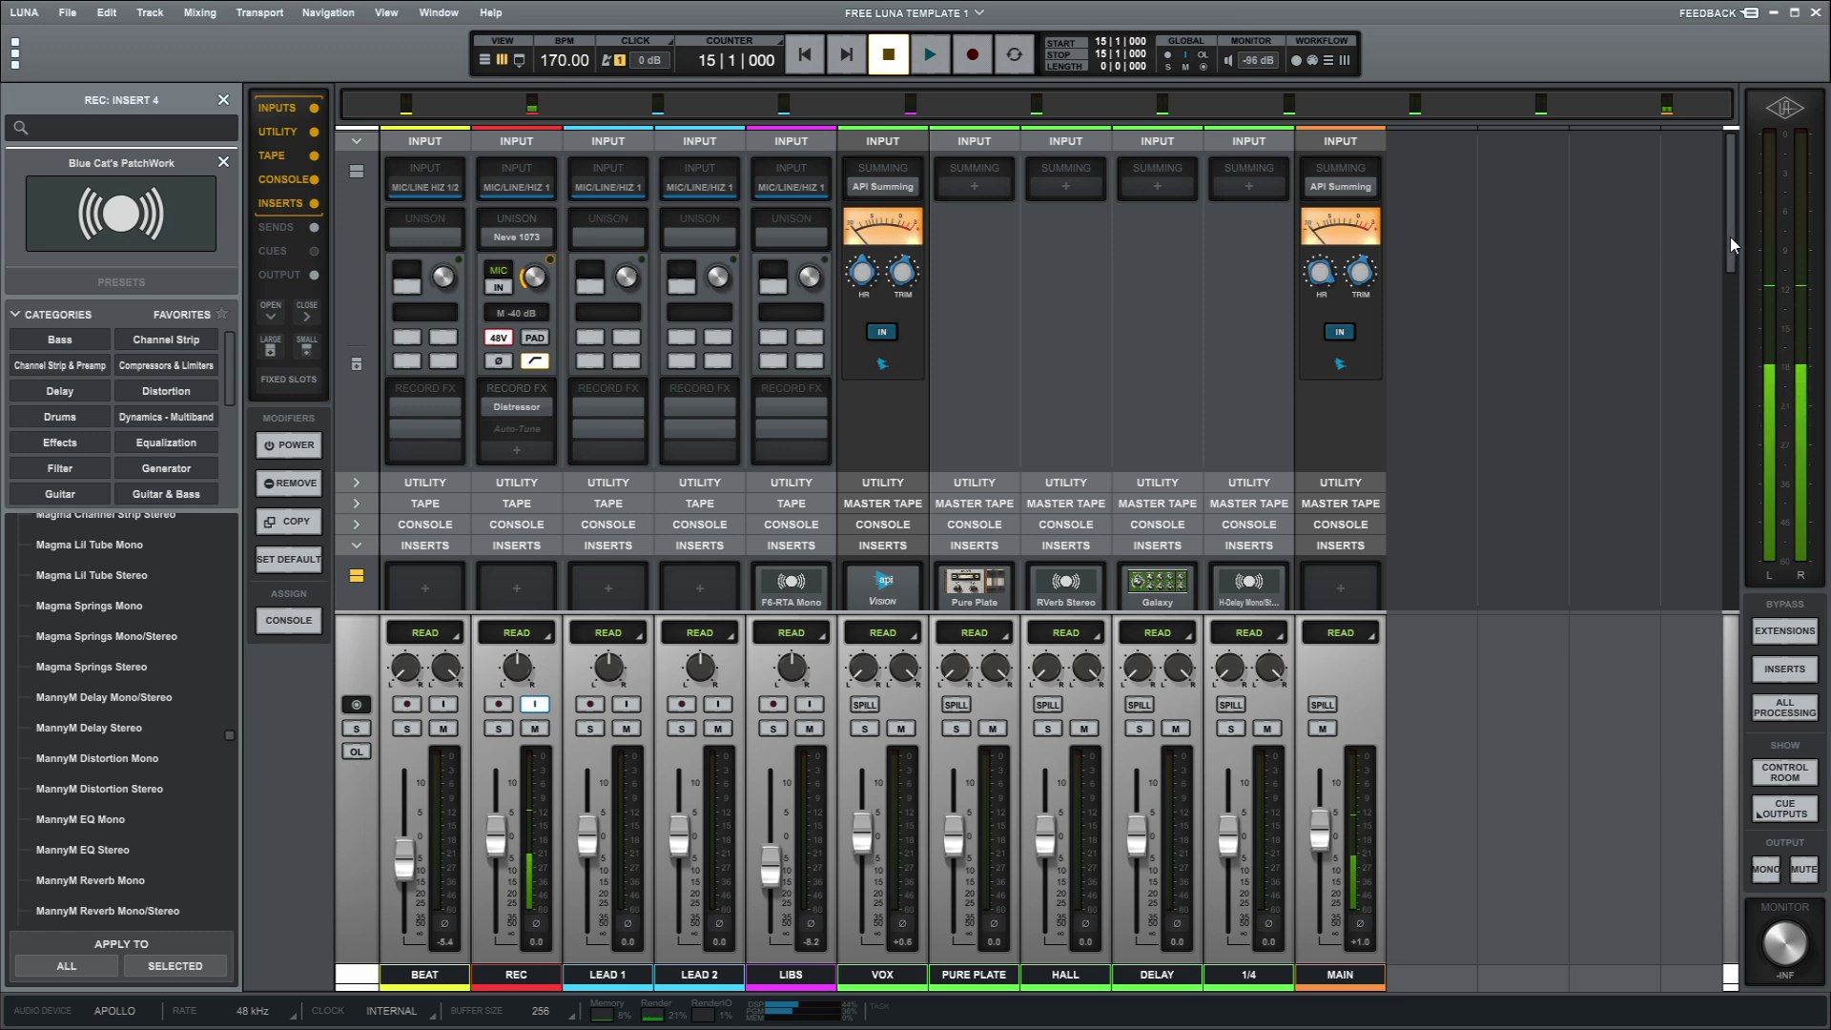
Step: Scroll the mixer through Inputs, Console and Tape to the sends, then open VOX's API Vision strip
left_click_drag(1729, 237, 1722, 321)
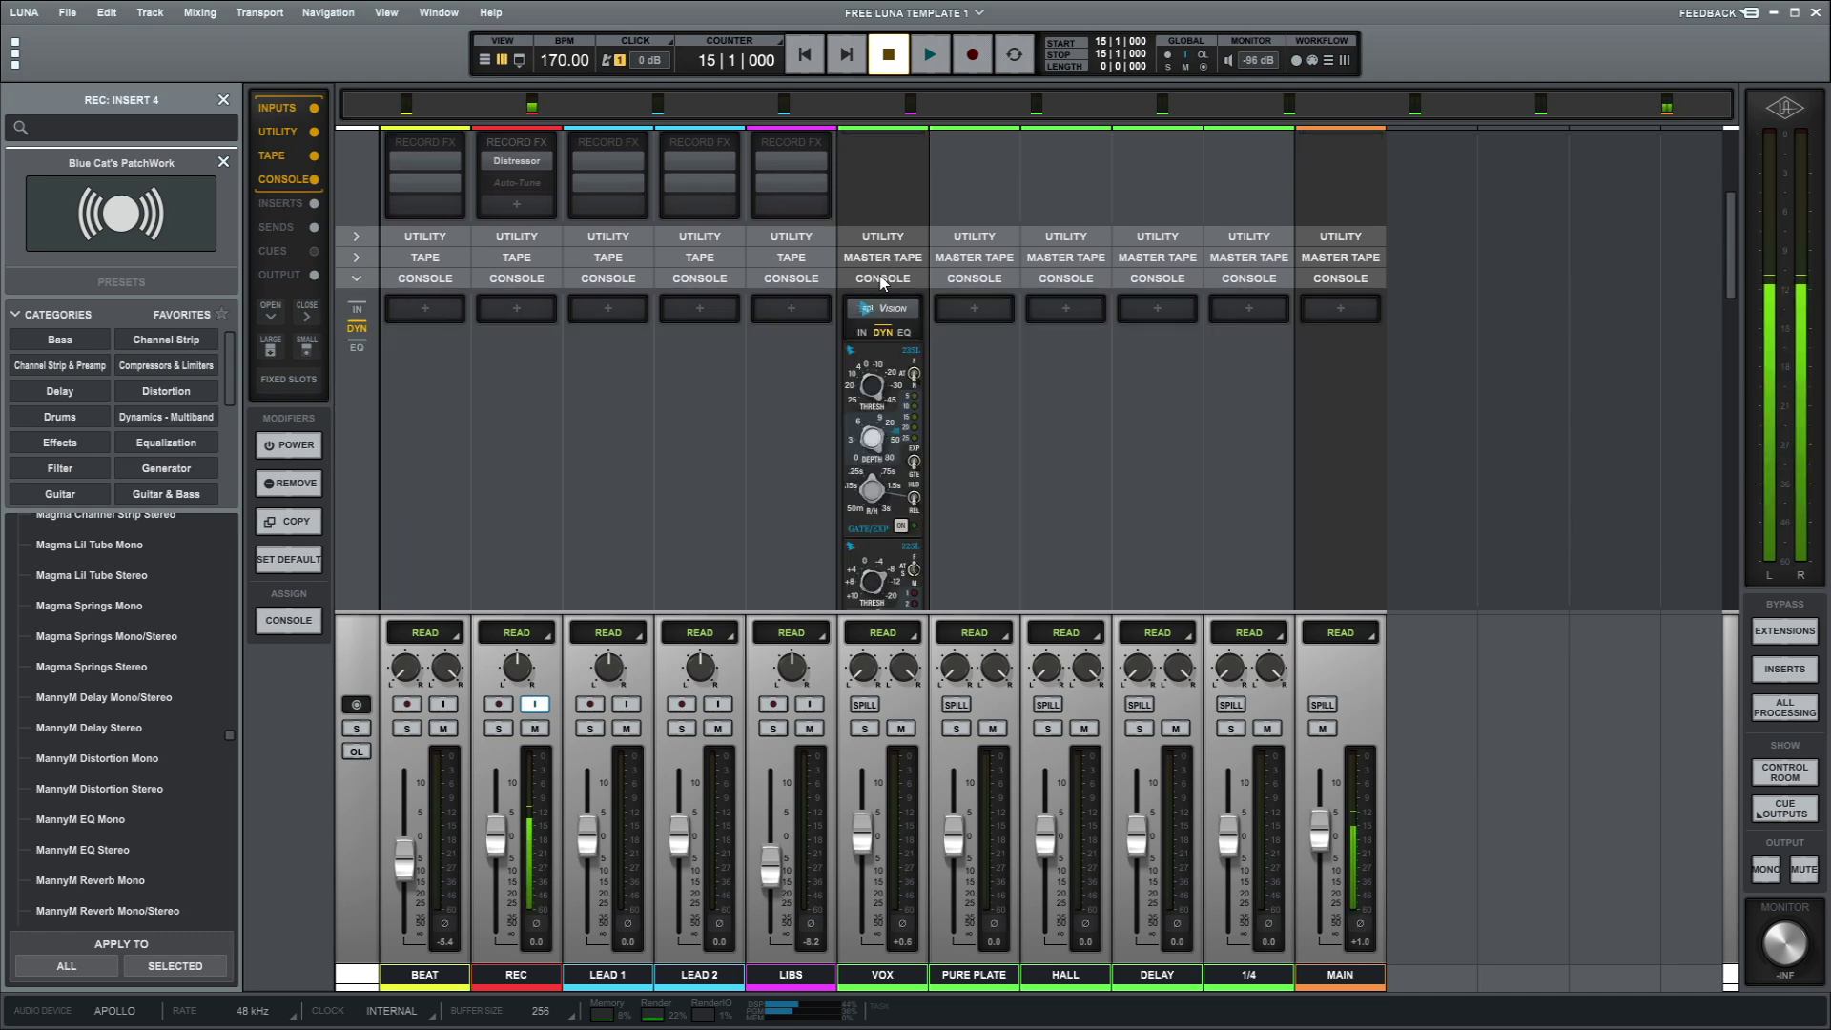
mouse_move(1729, 232)
left_mouse_down()
mouse_move(1728, 284)
mouse_move(1724, 255)
left_mouse_up()
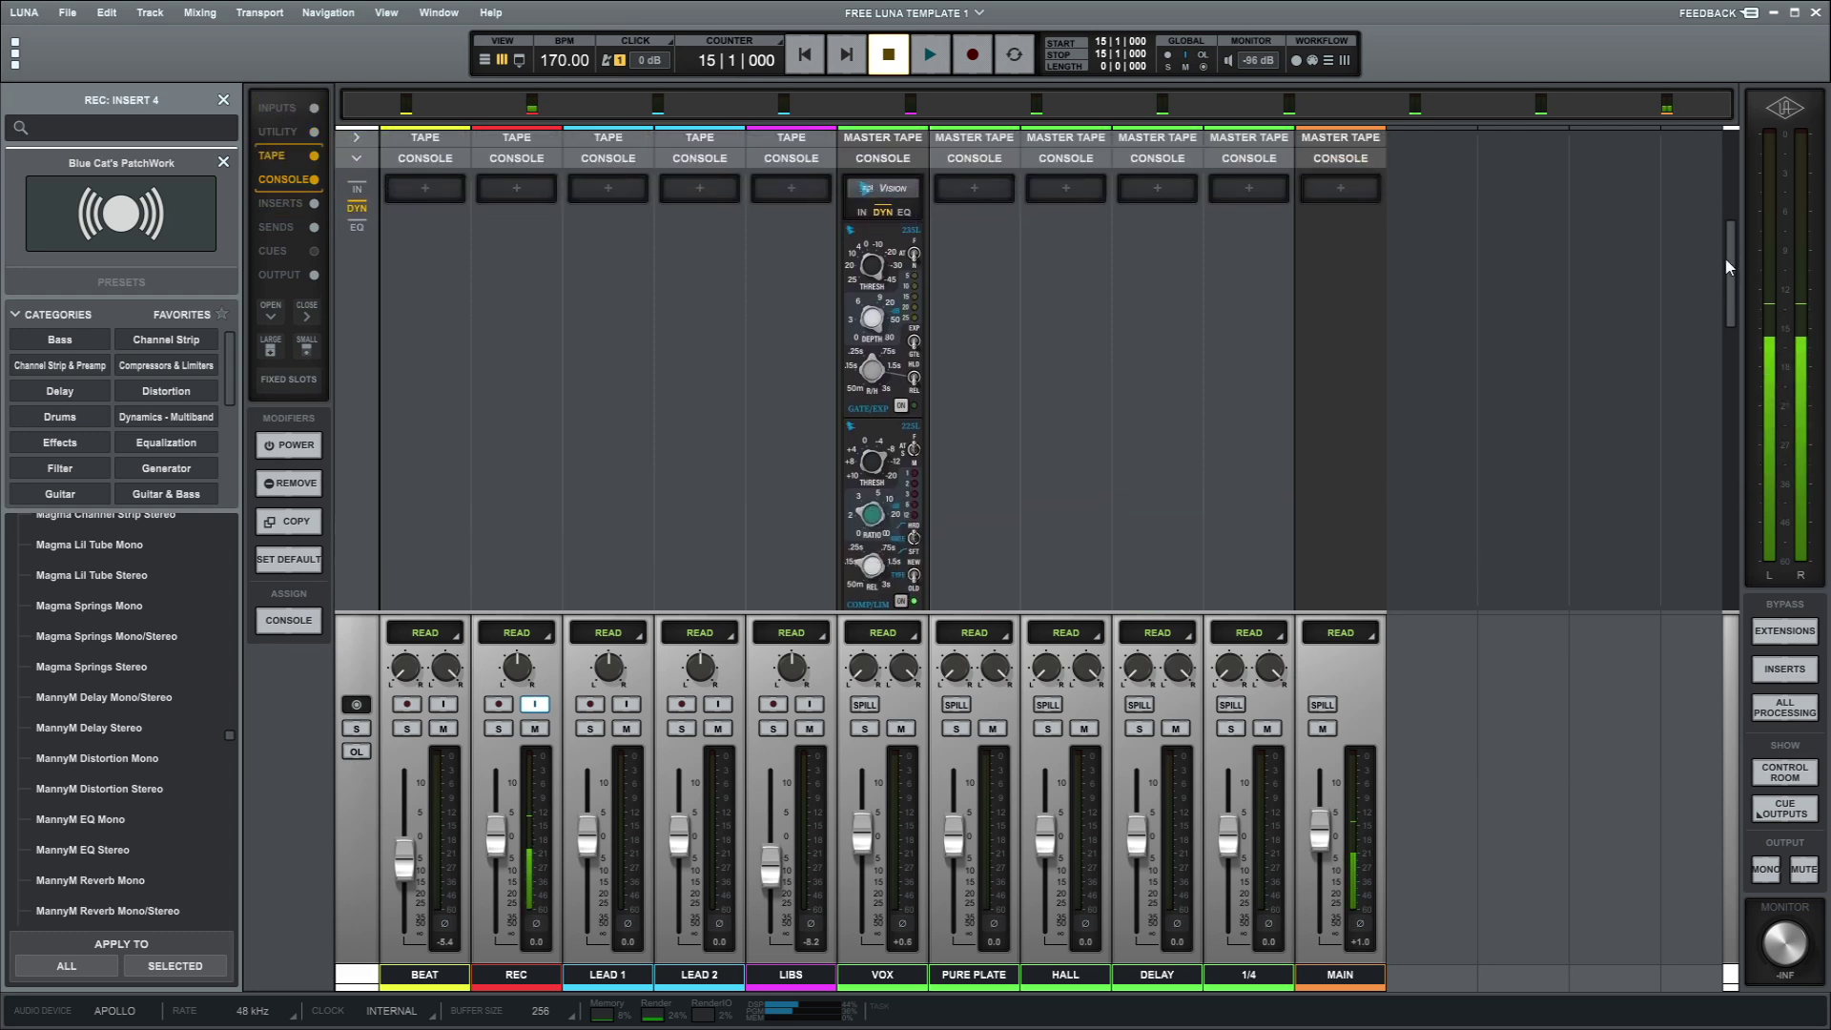
left_click_drag(1724, 256, 1715, 351)
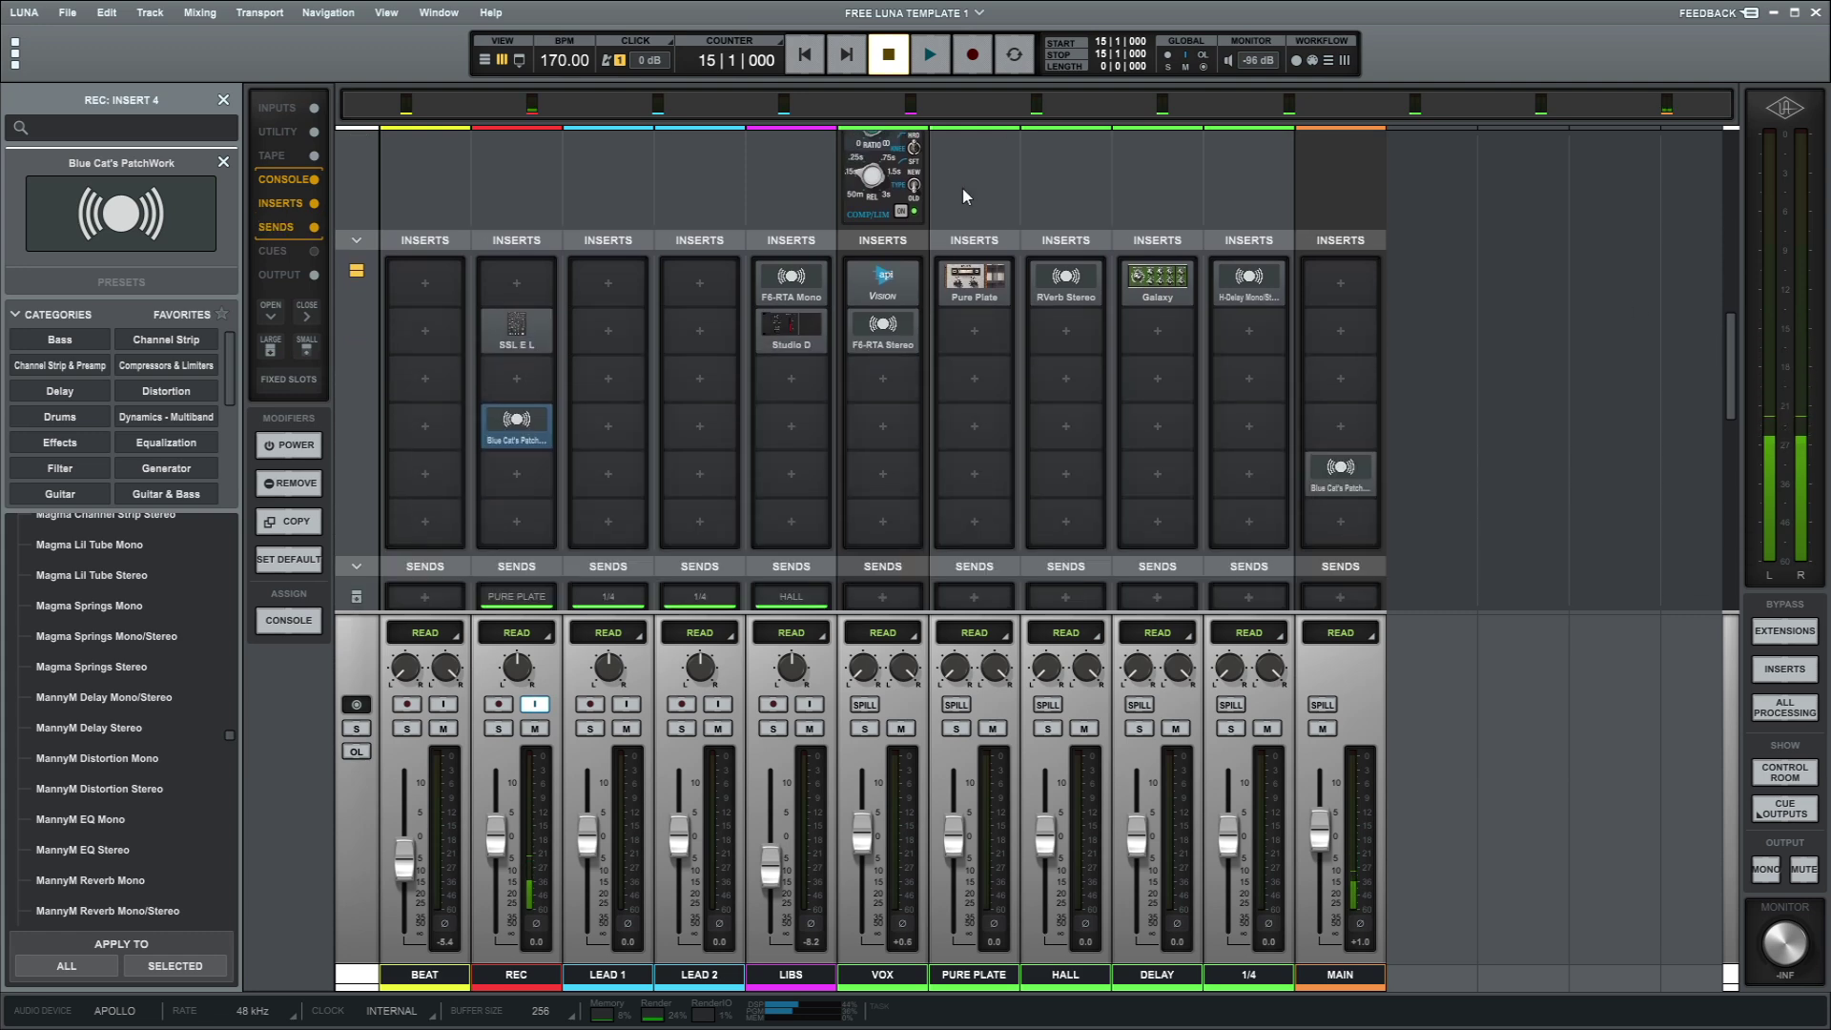
left_click(882, 286)
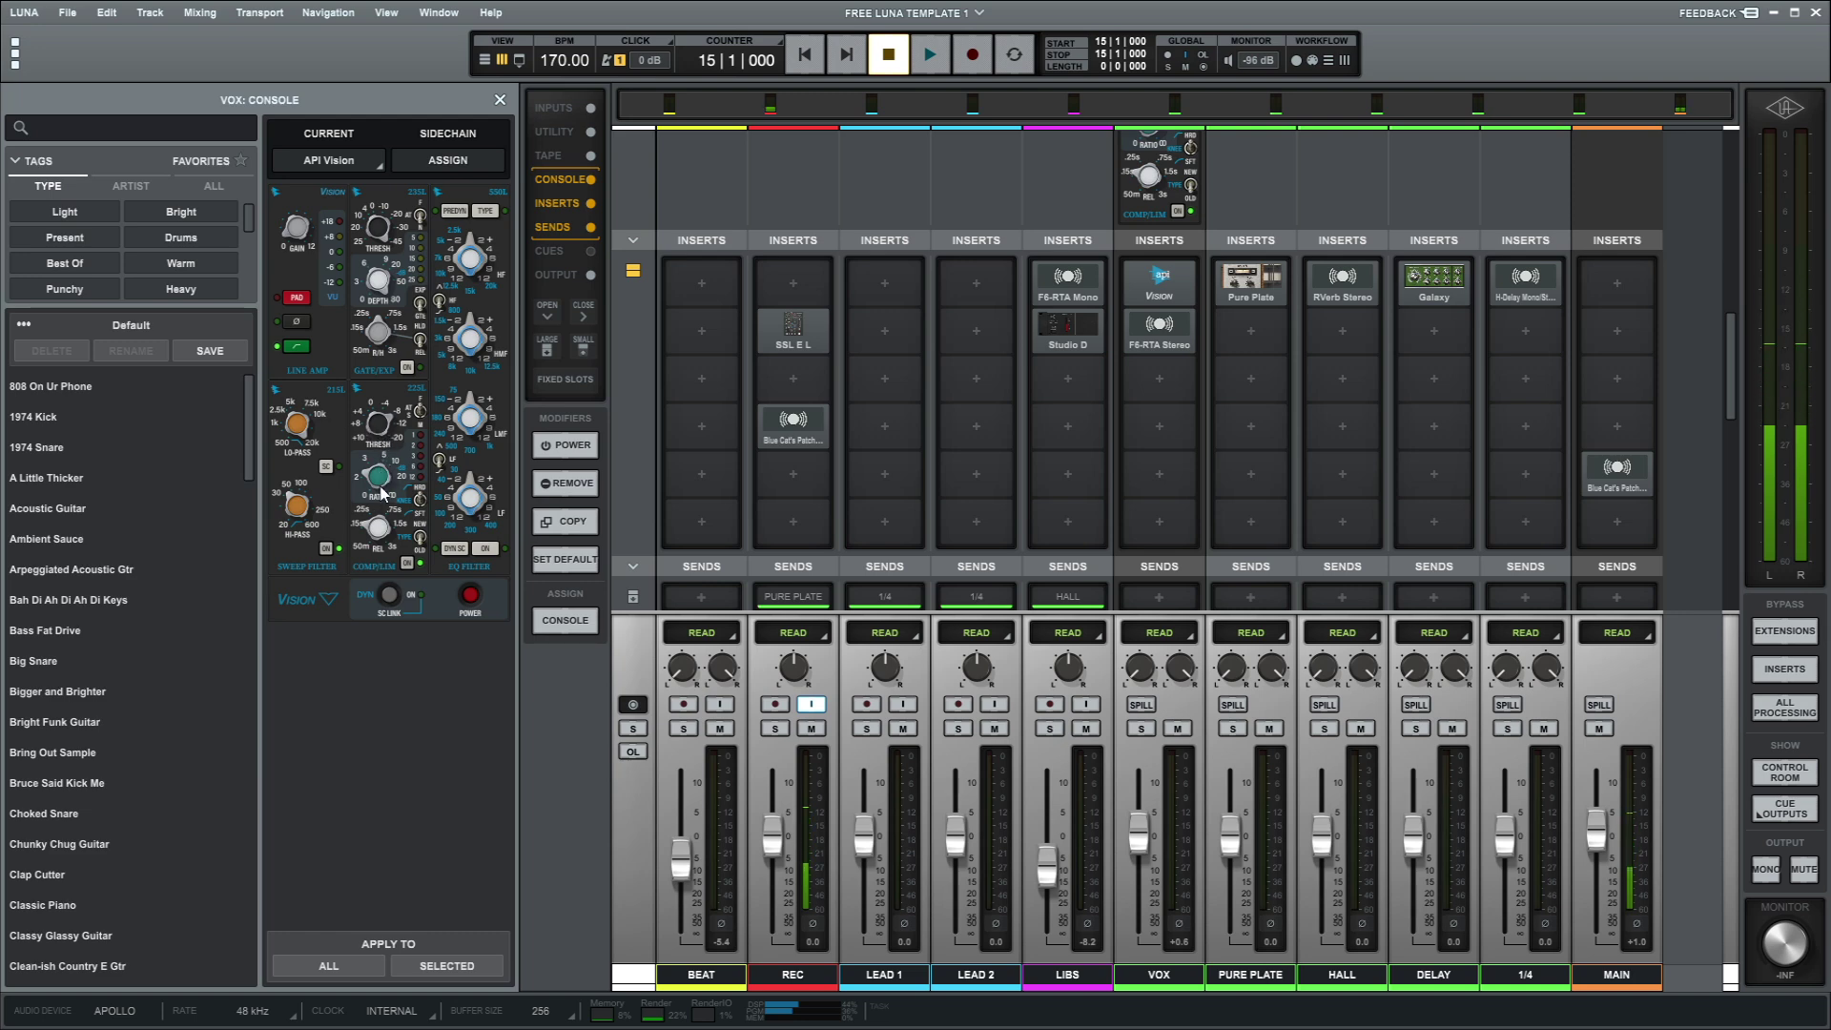
Step: Open the VOX channel's F6-RTA EQ, move its window up and left, then close it
mouse_move(1306, 274)
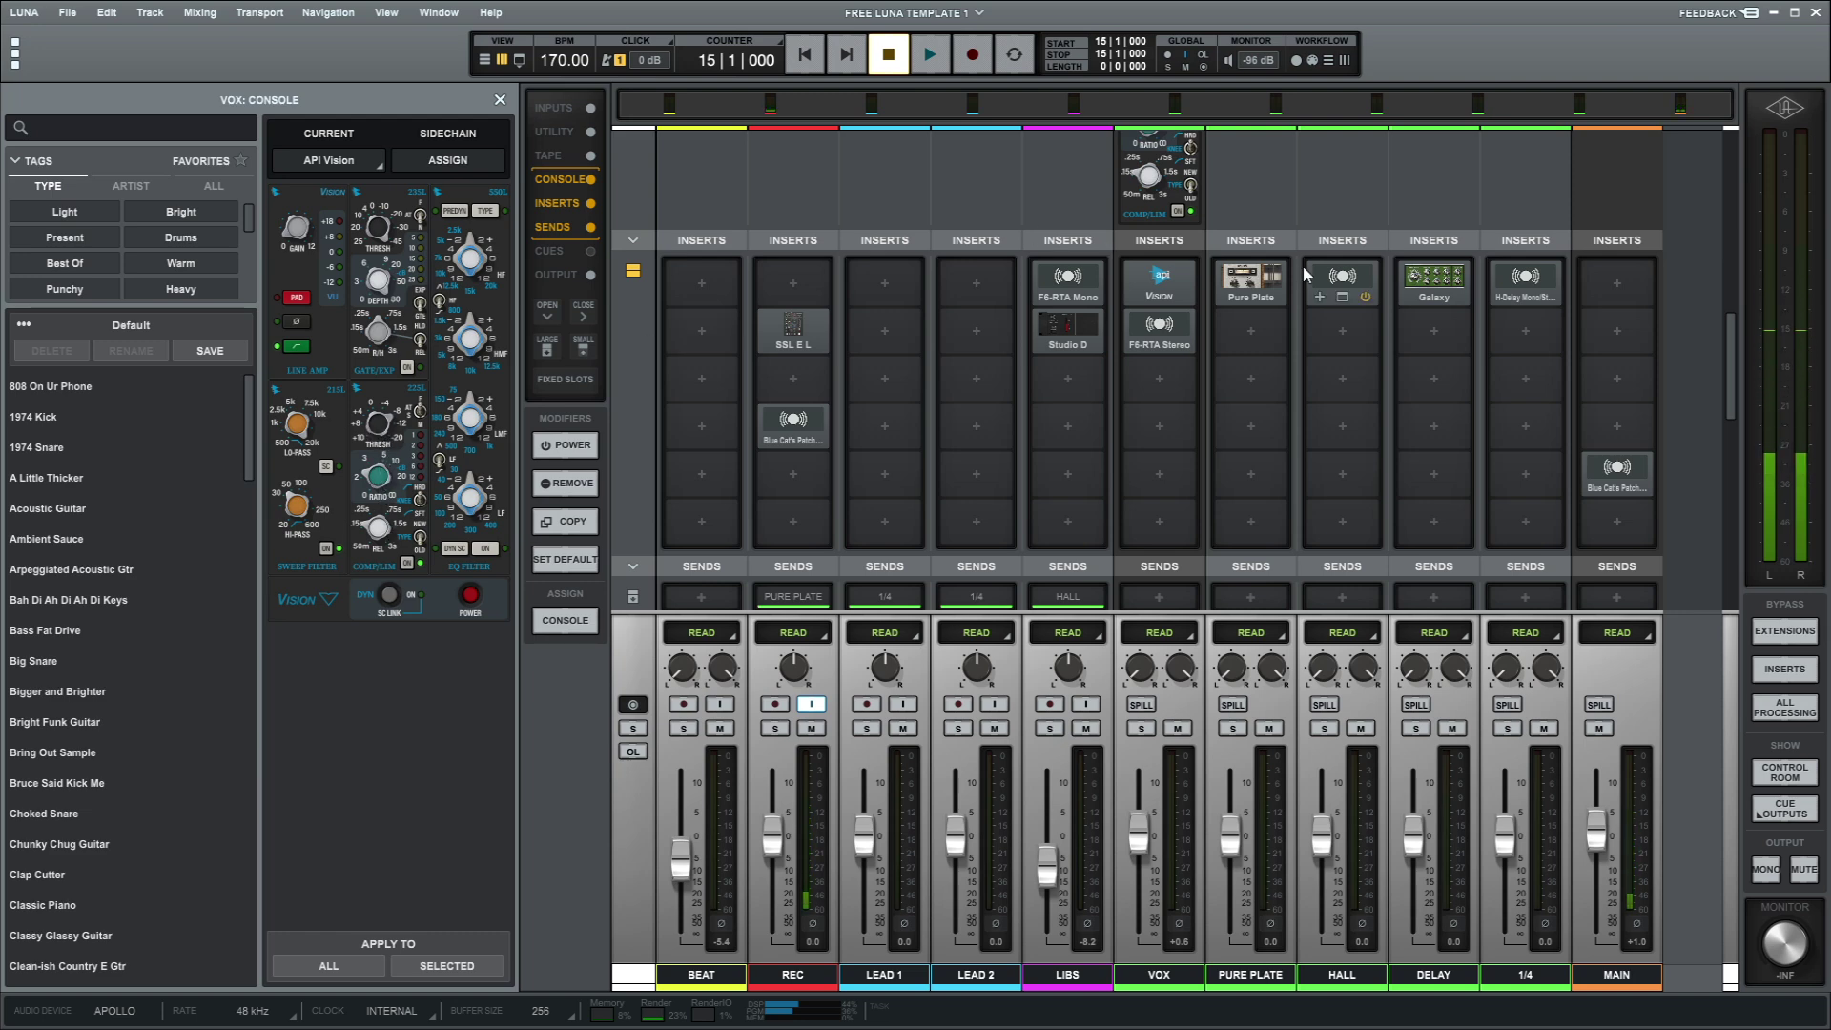
left_click(1158, 345)
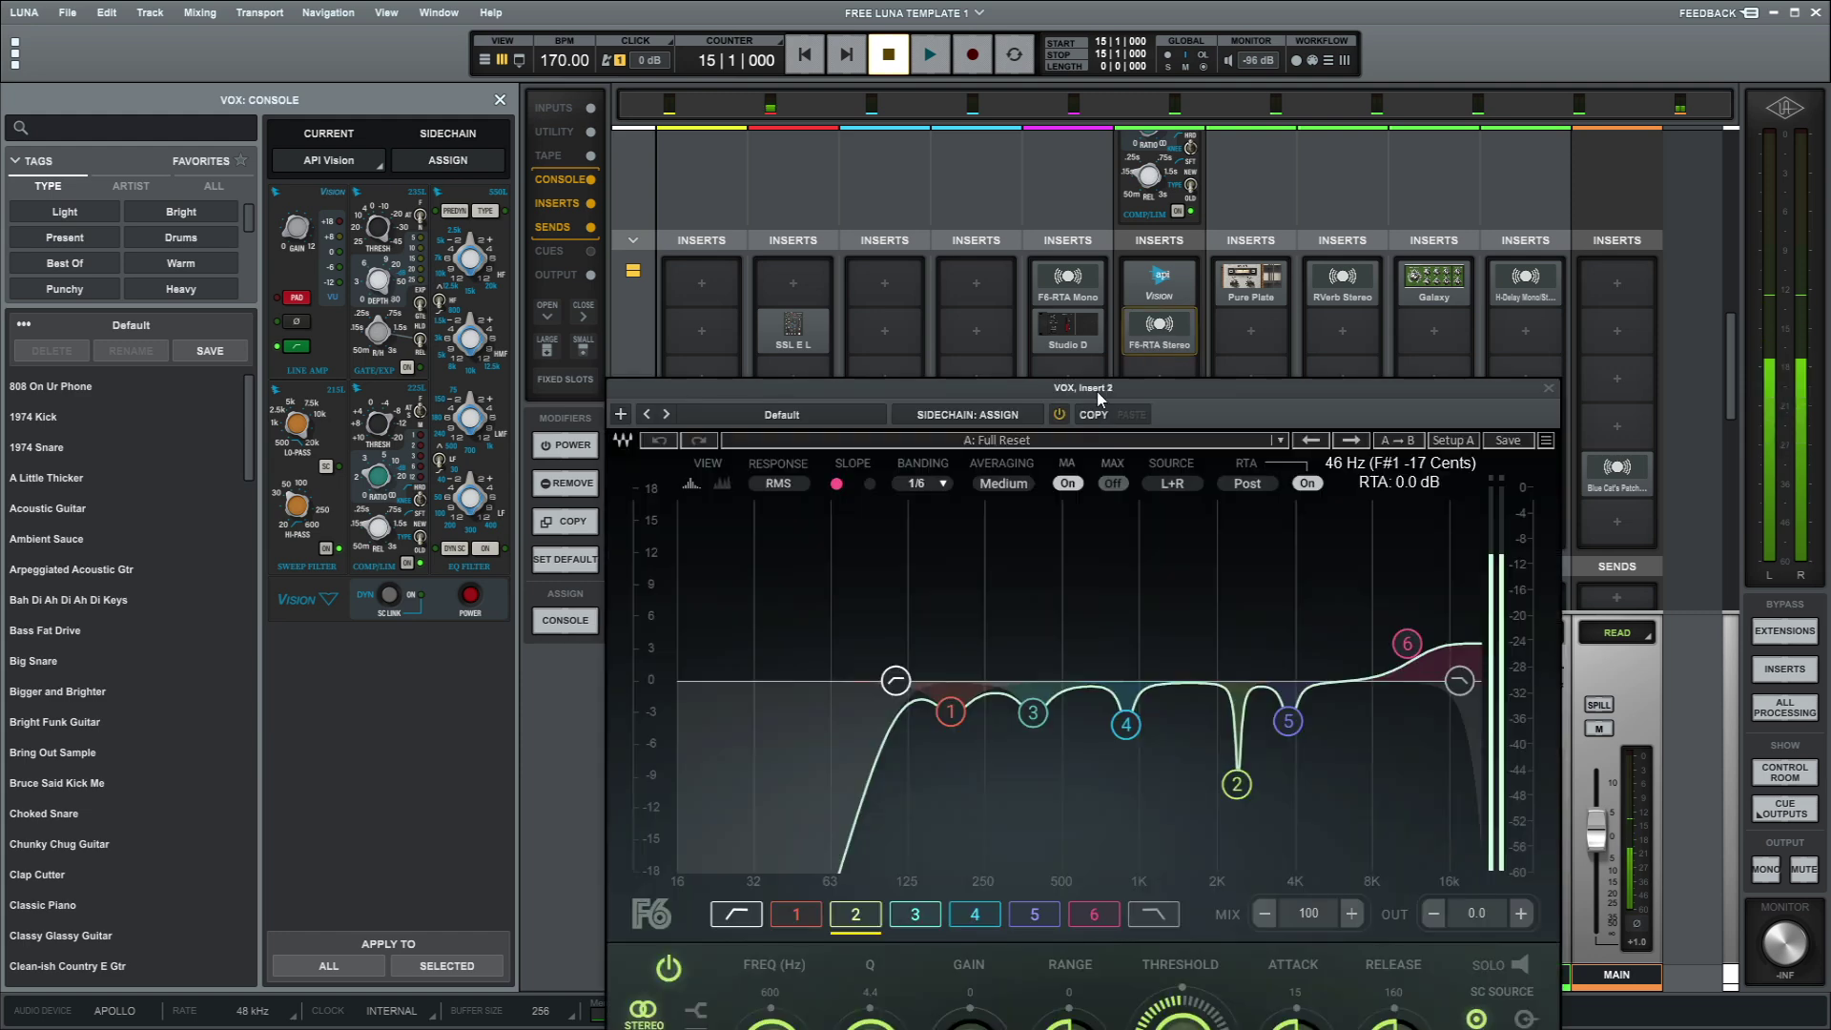
left_click_drag(1106, 388, 901, 95)
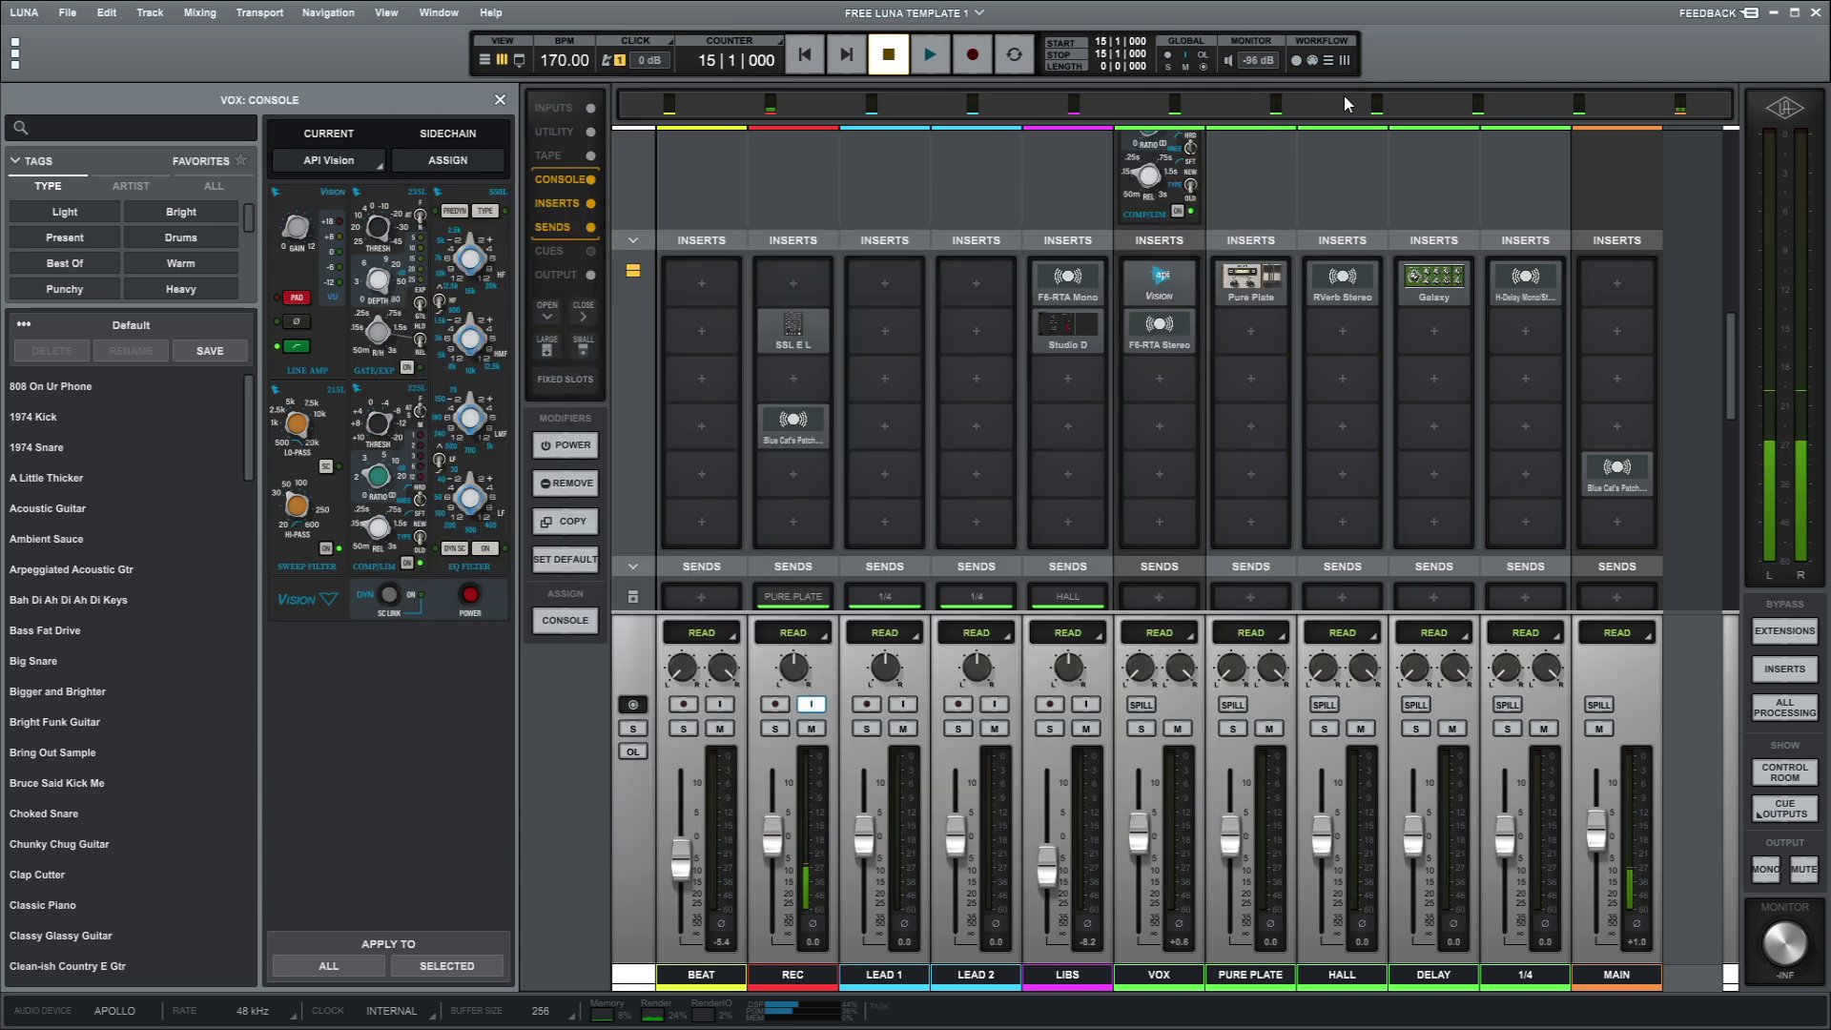
left_click(1343, 95)
mouse_move(1729, 397)
left_mouse_down()
mouse_move(1727, 371)
mouse_move(1730, 400)
left_mouse_up()
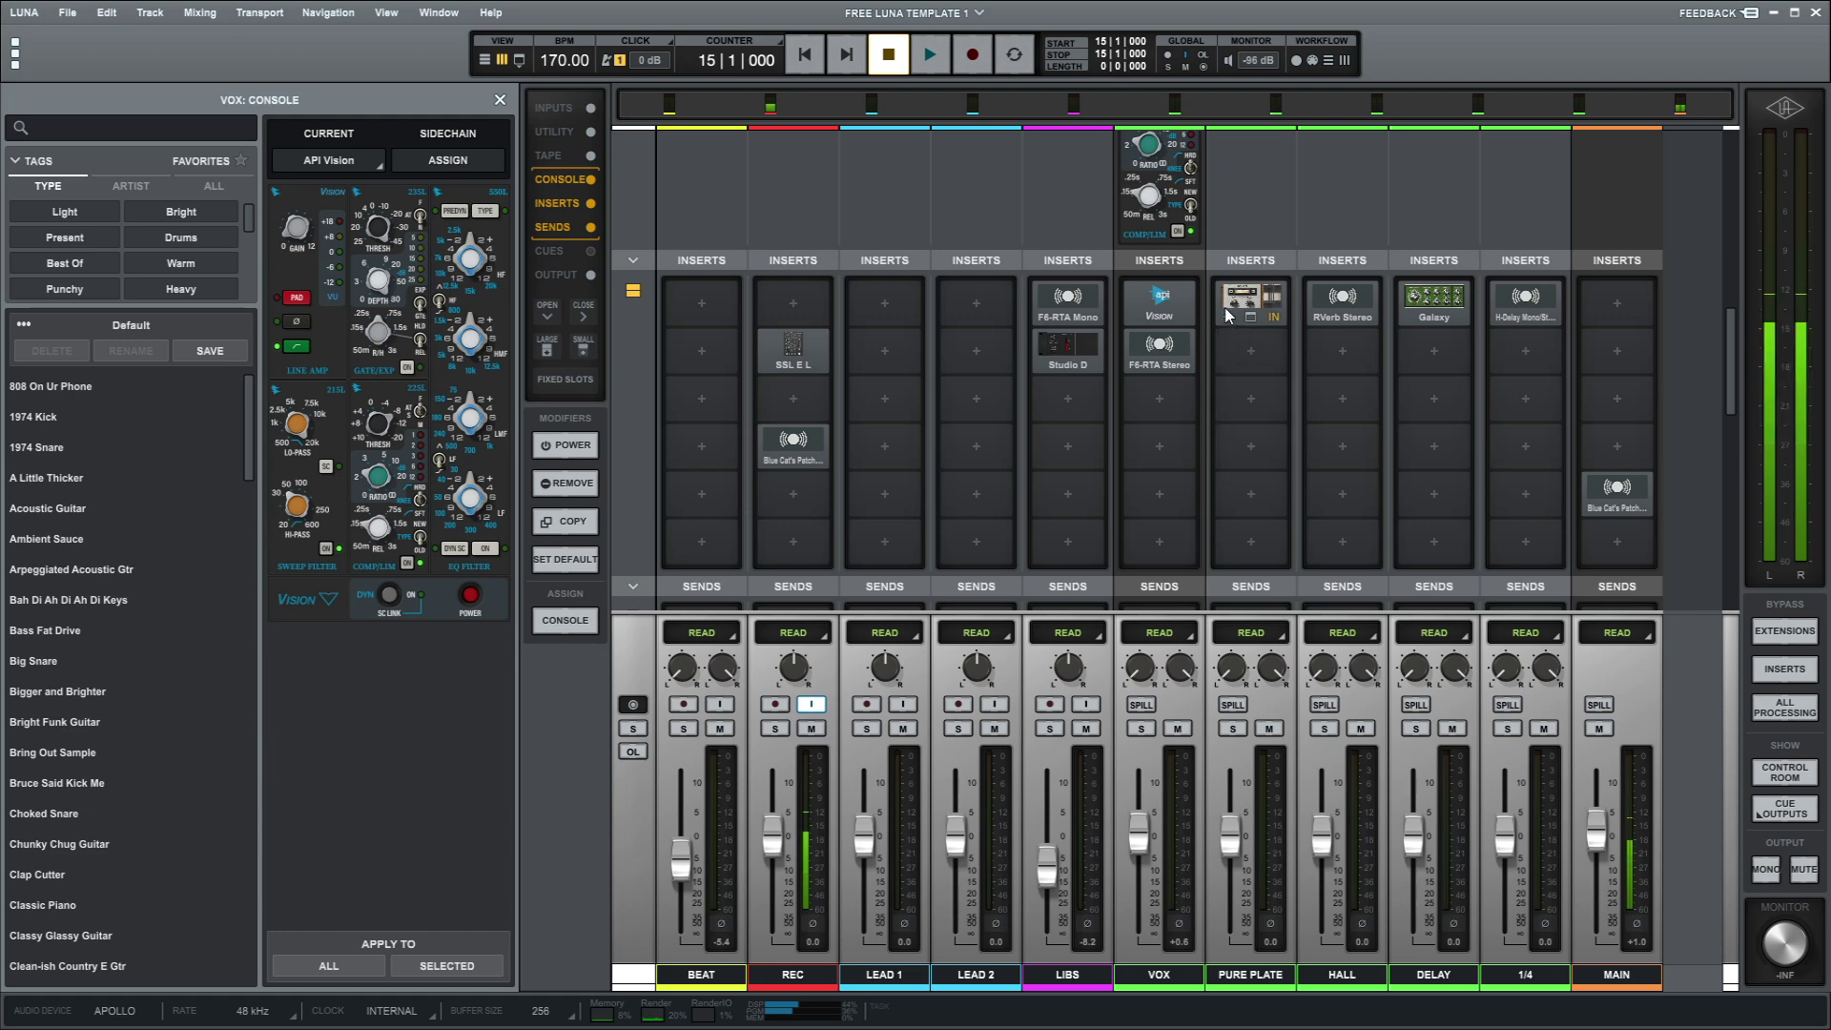
key("Escape")
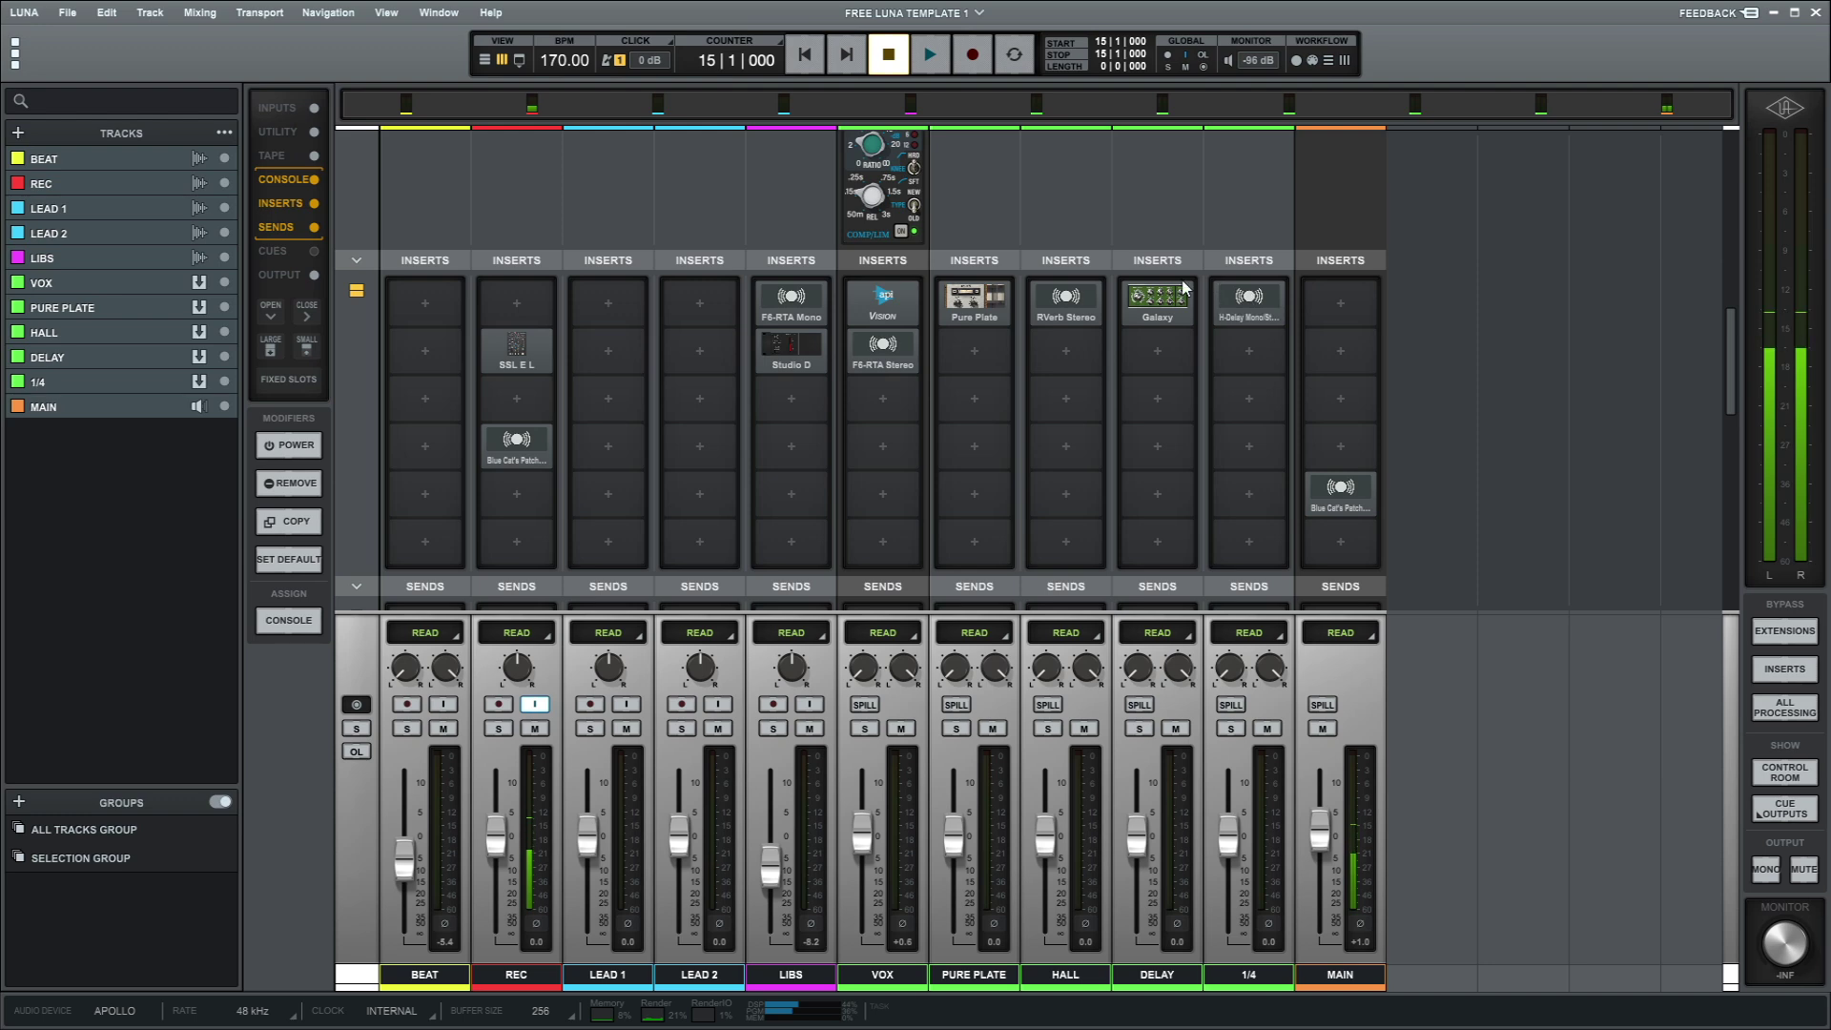
left_click(1066, 317)
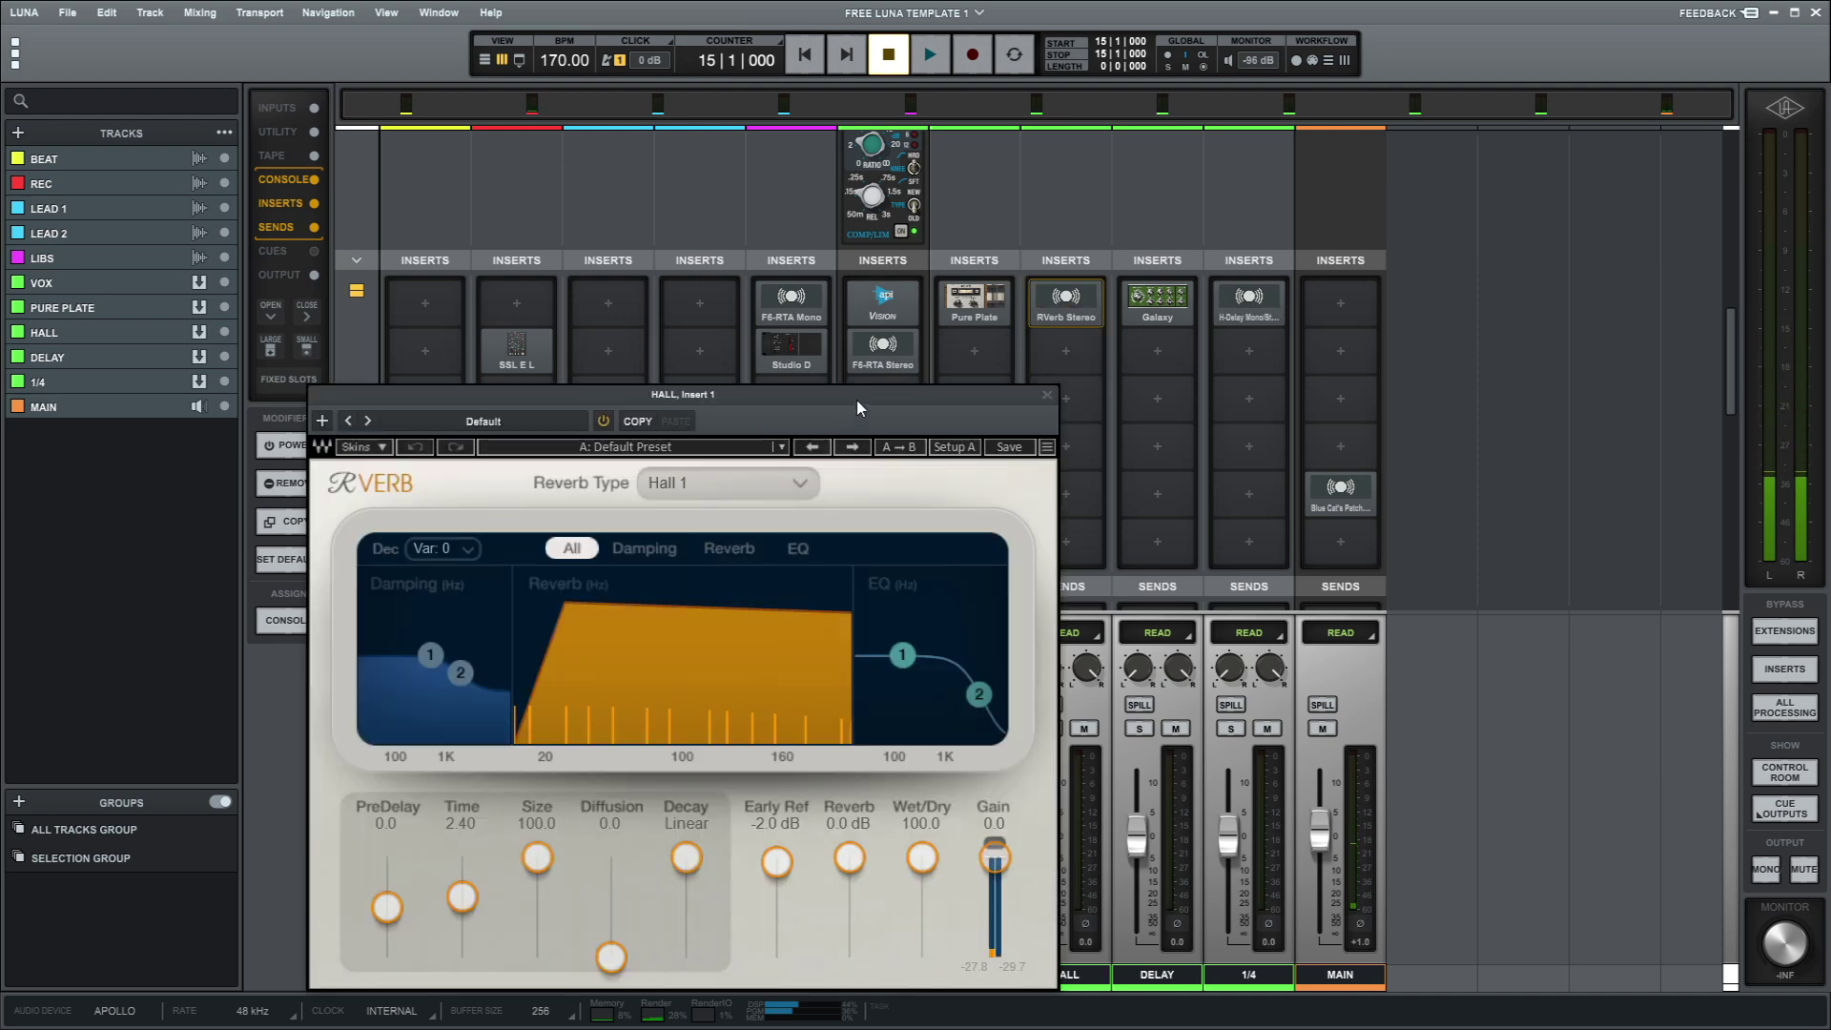
left_click_drag(856, 398, 946, 101)
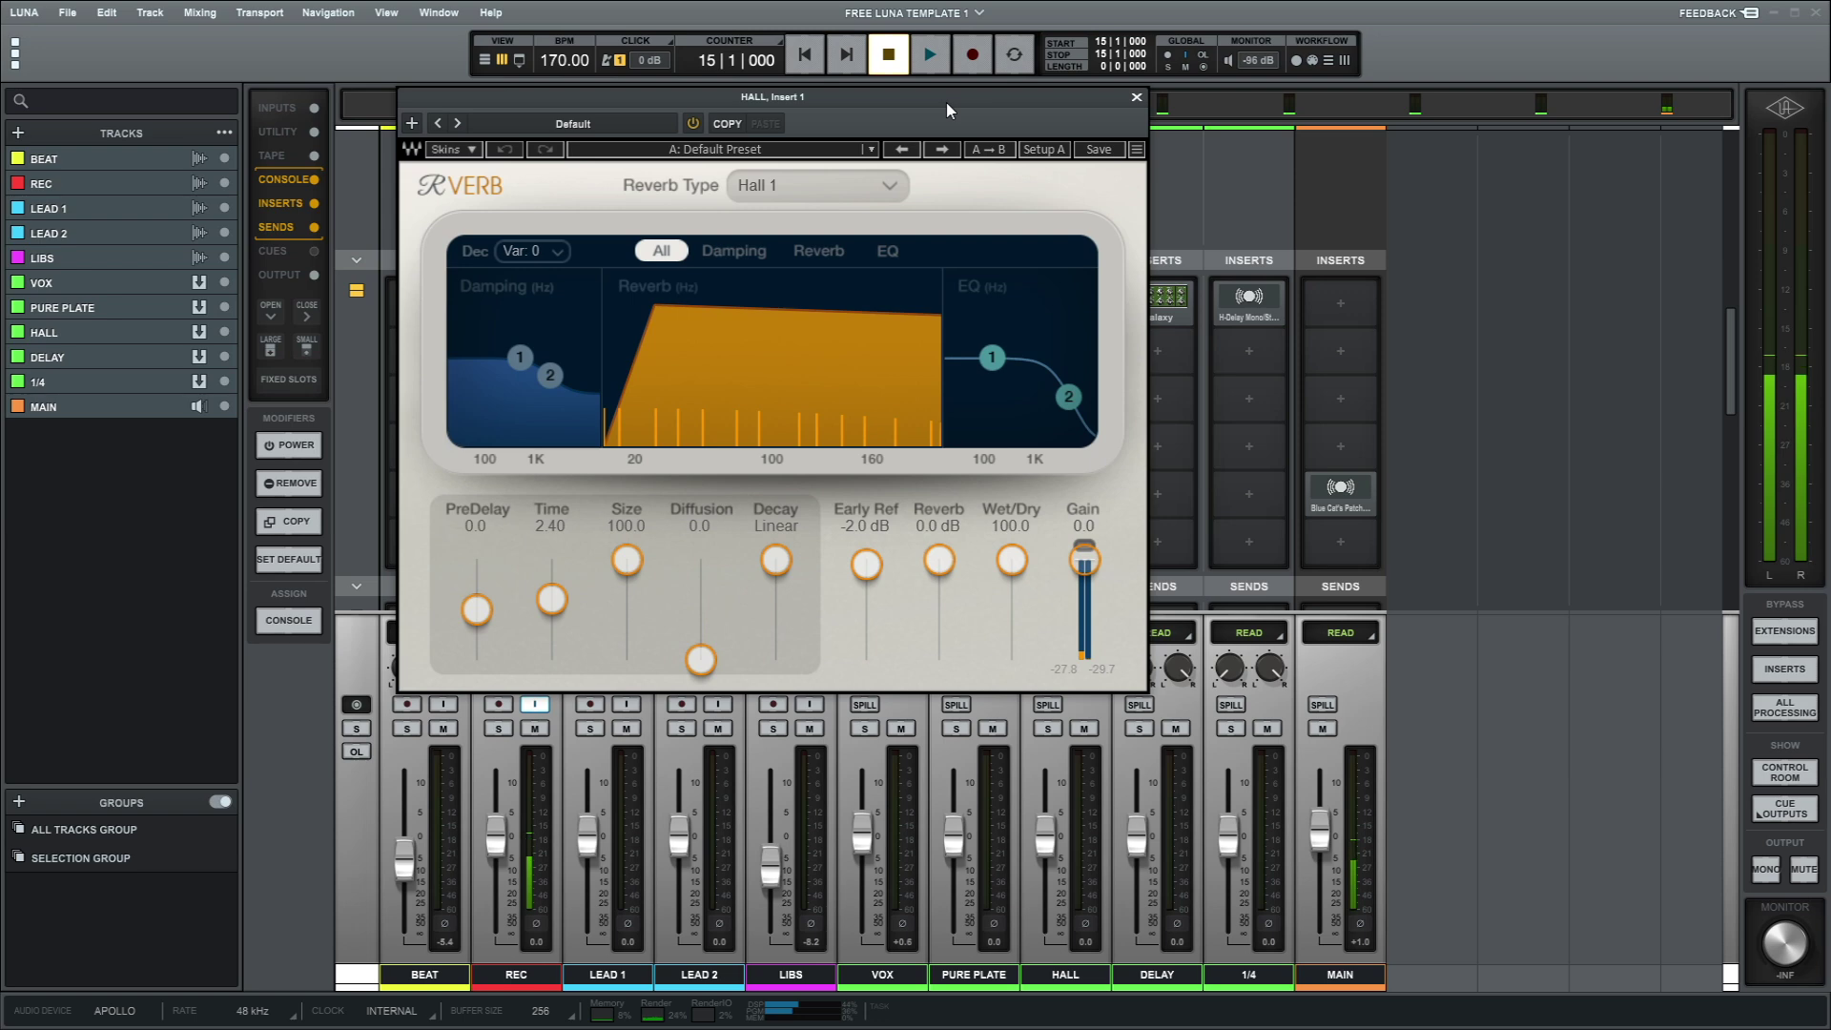
left_click(1135, 98)
mouse_move(1153, 312)
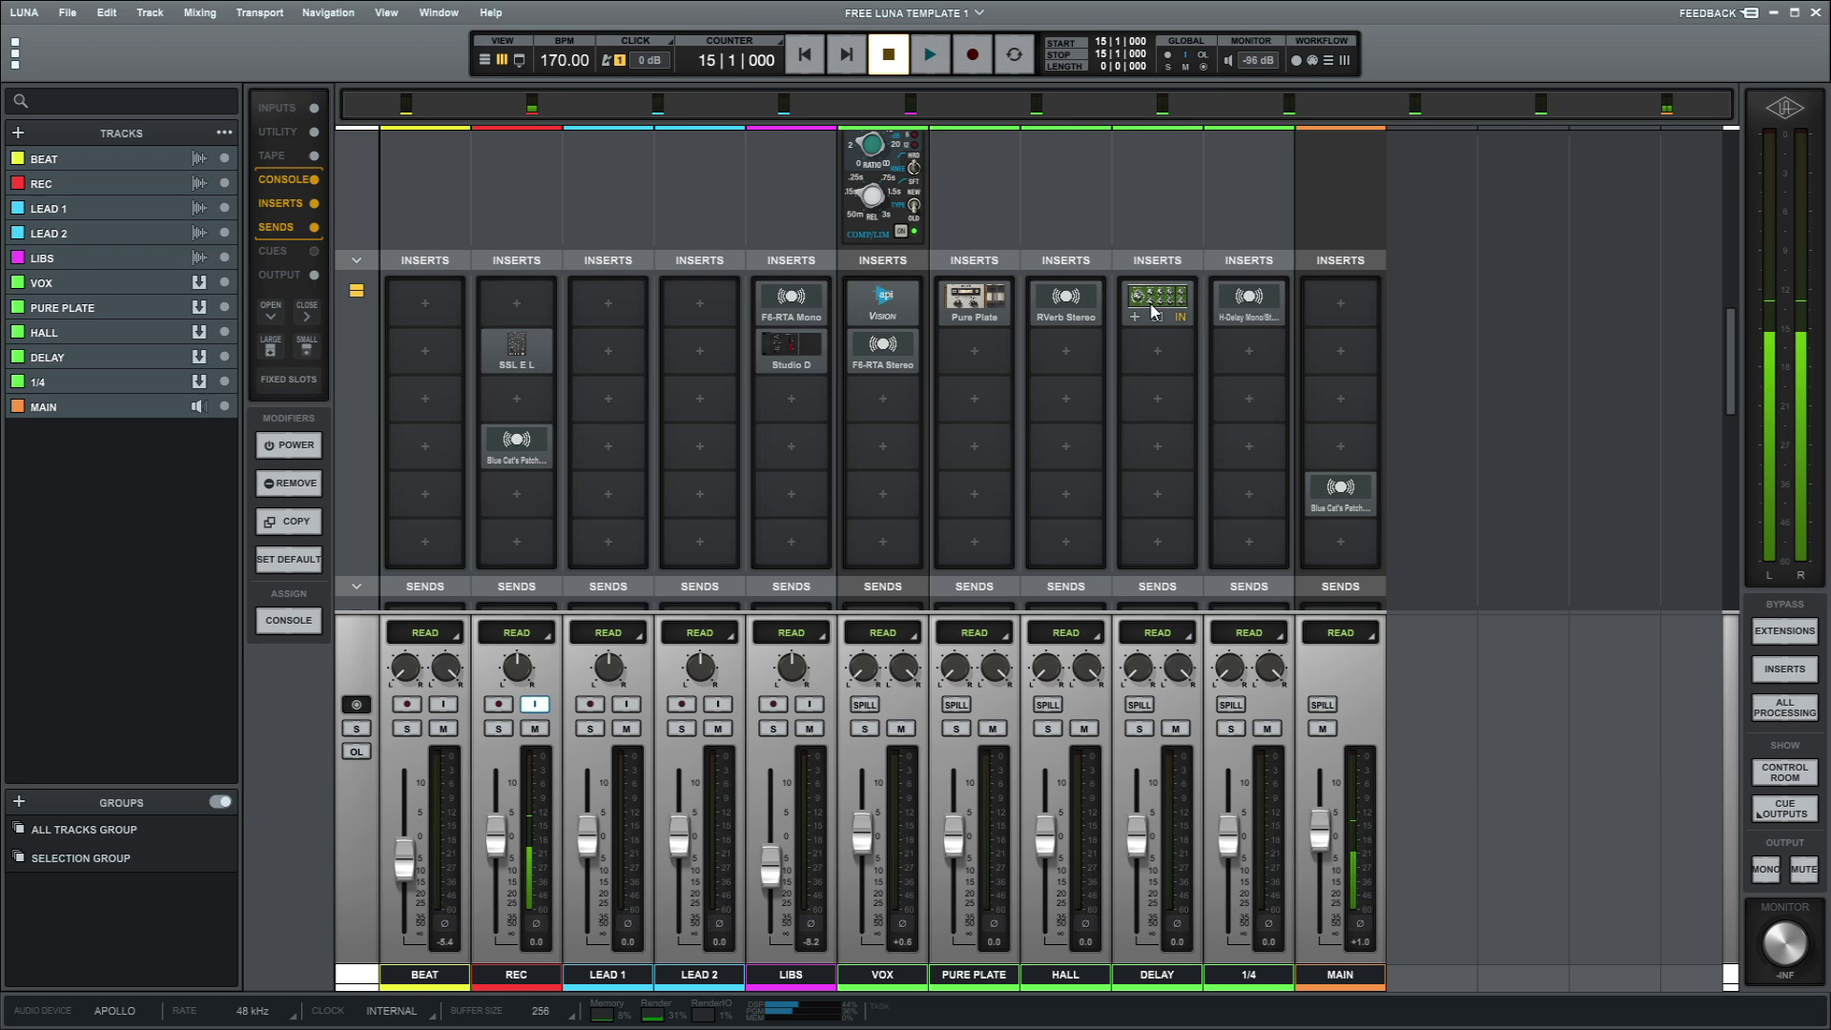
left_click(1156, 319)
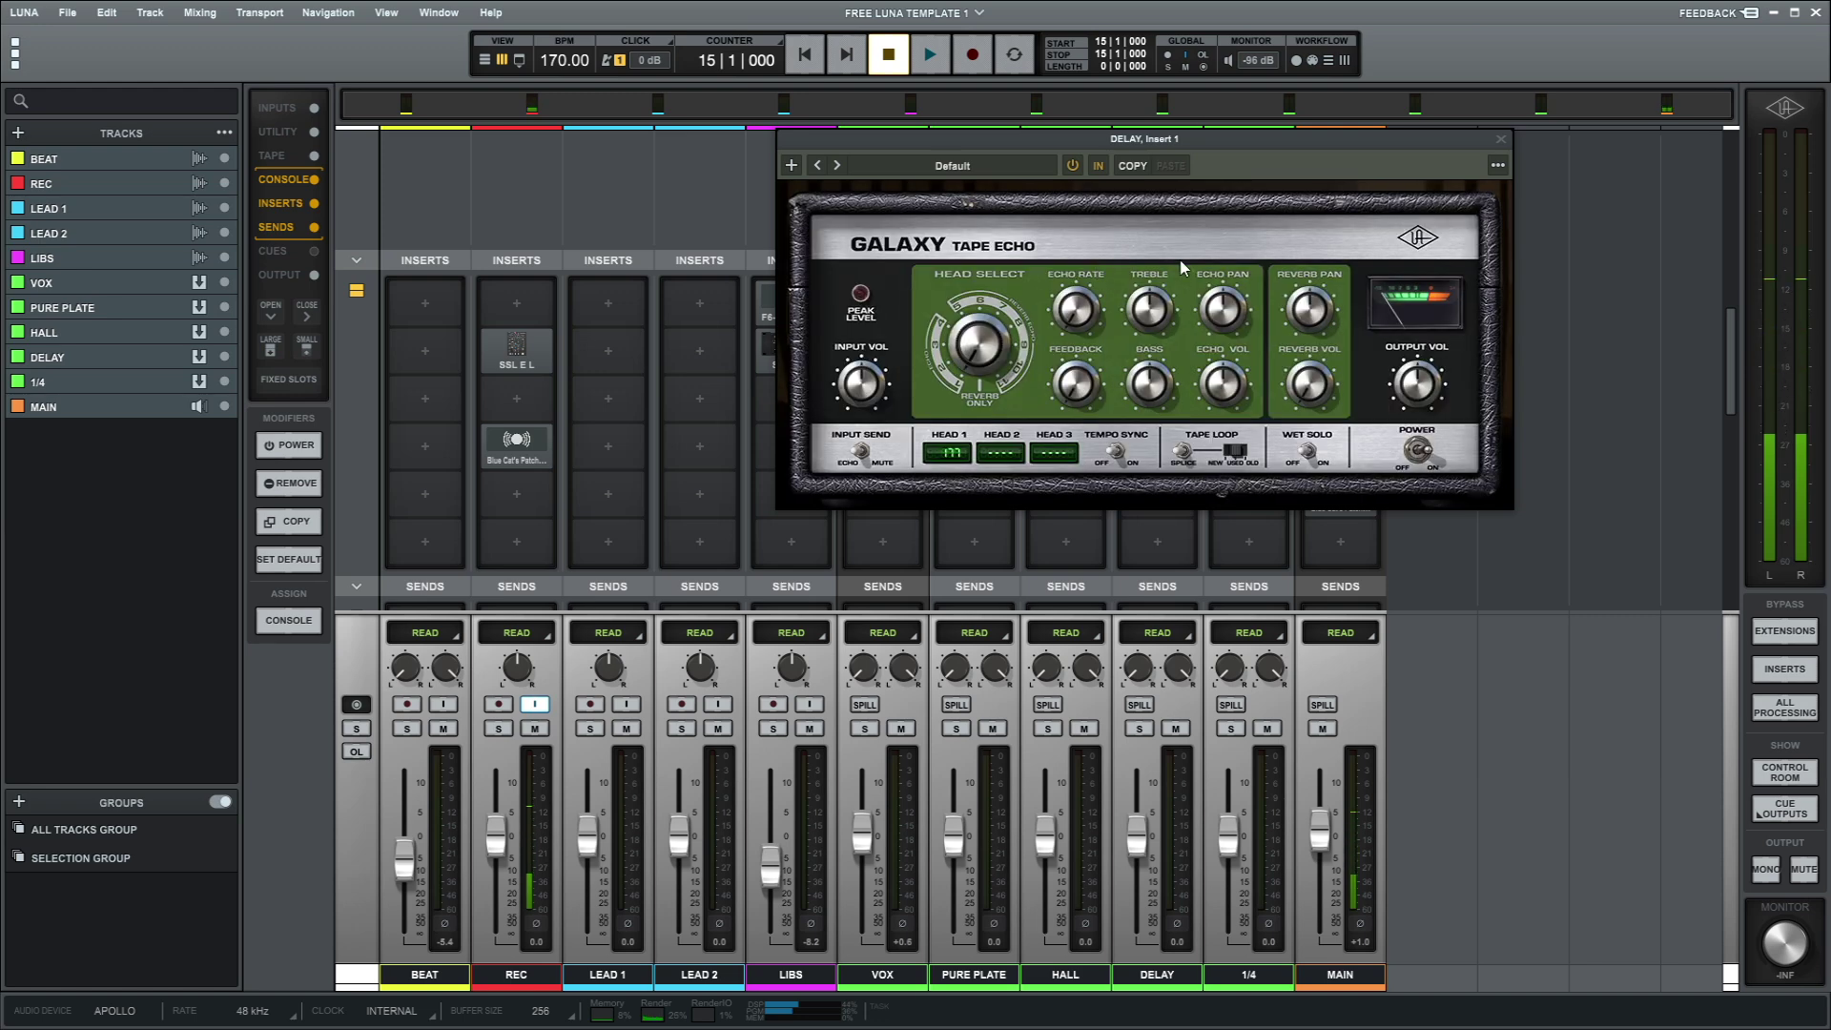
left_click(1499, 141)
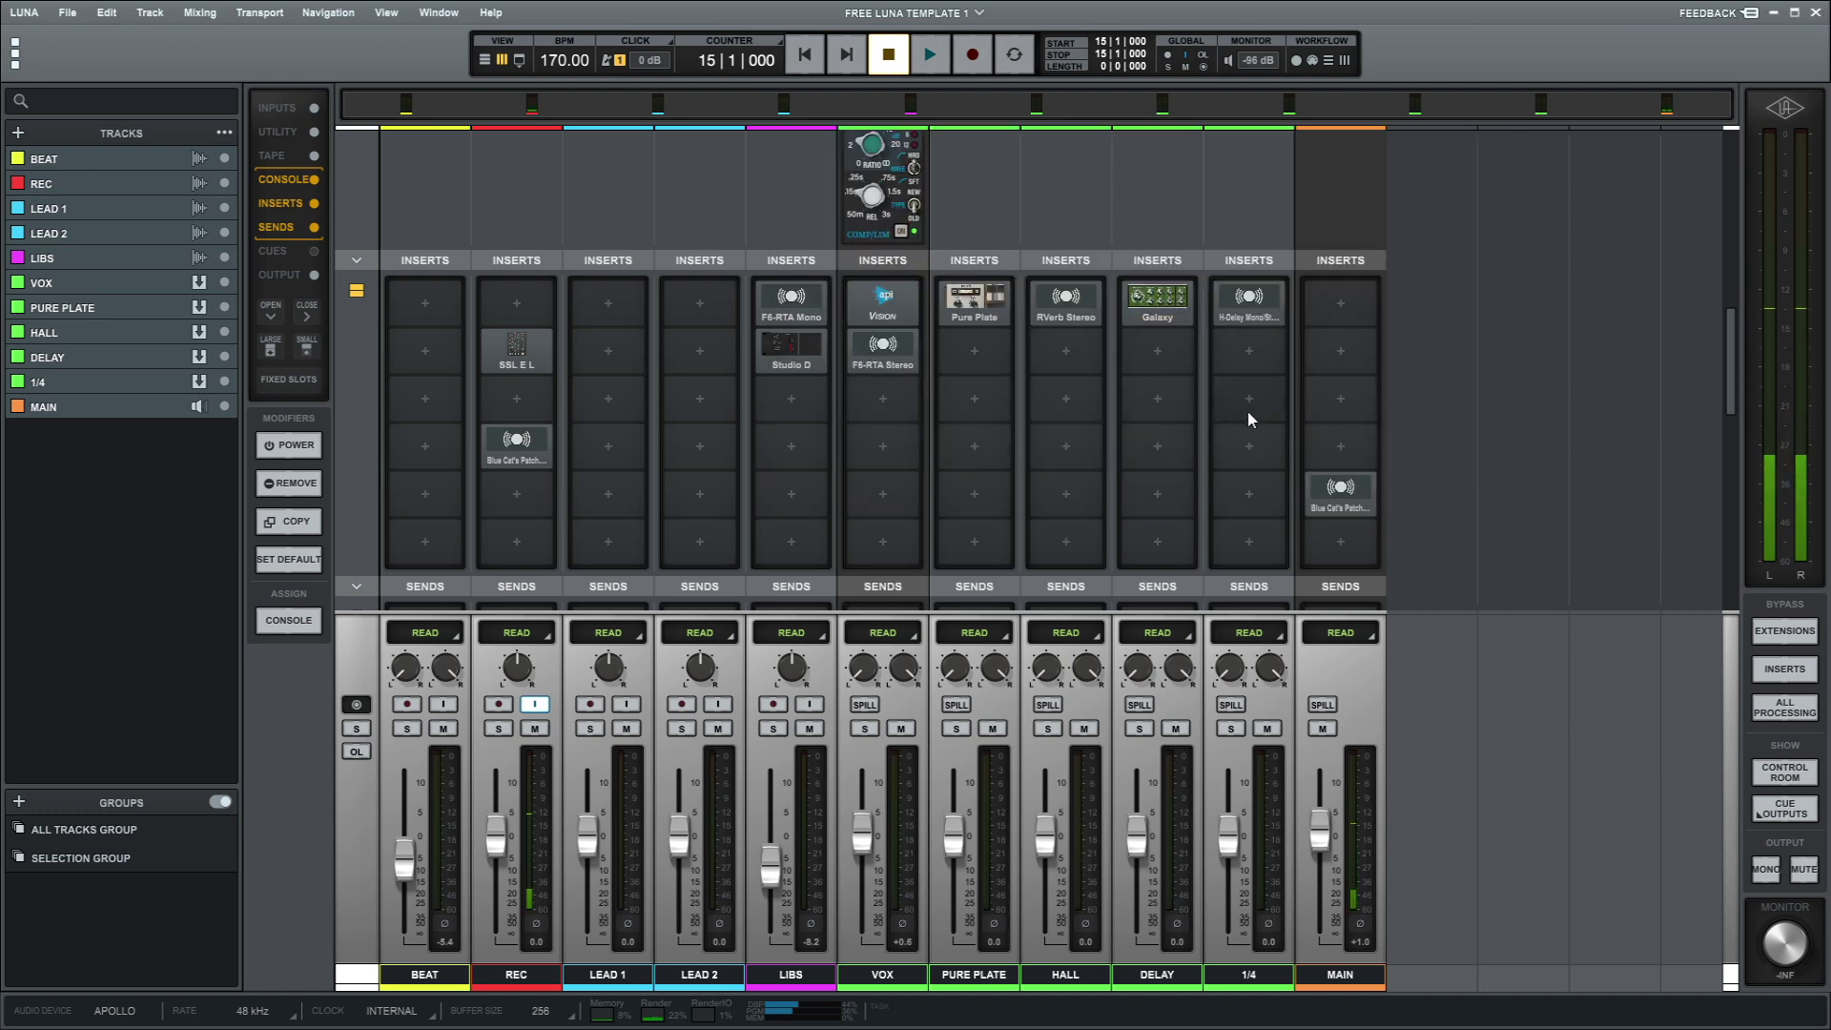
left_click(1249, 304)
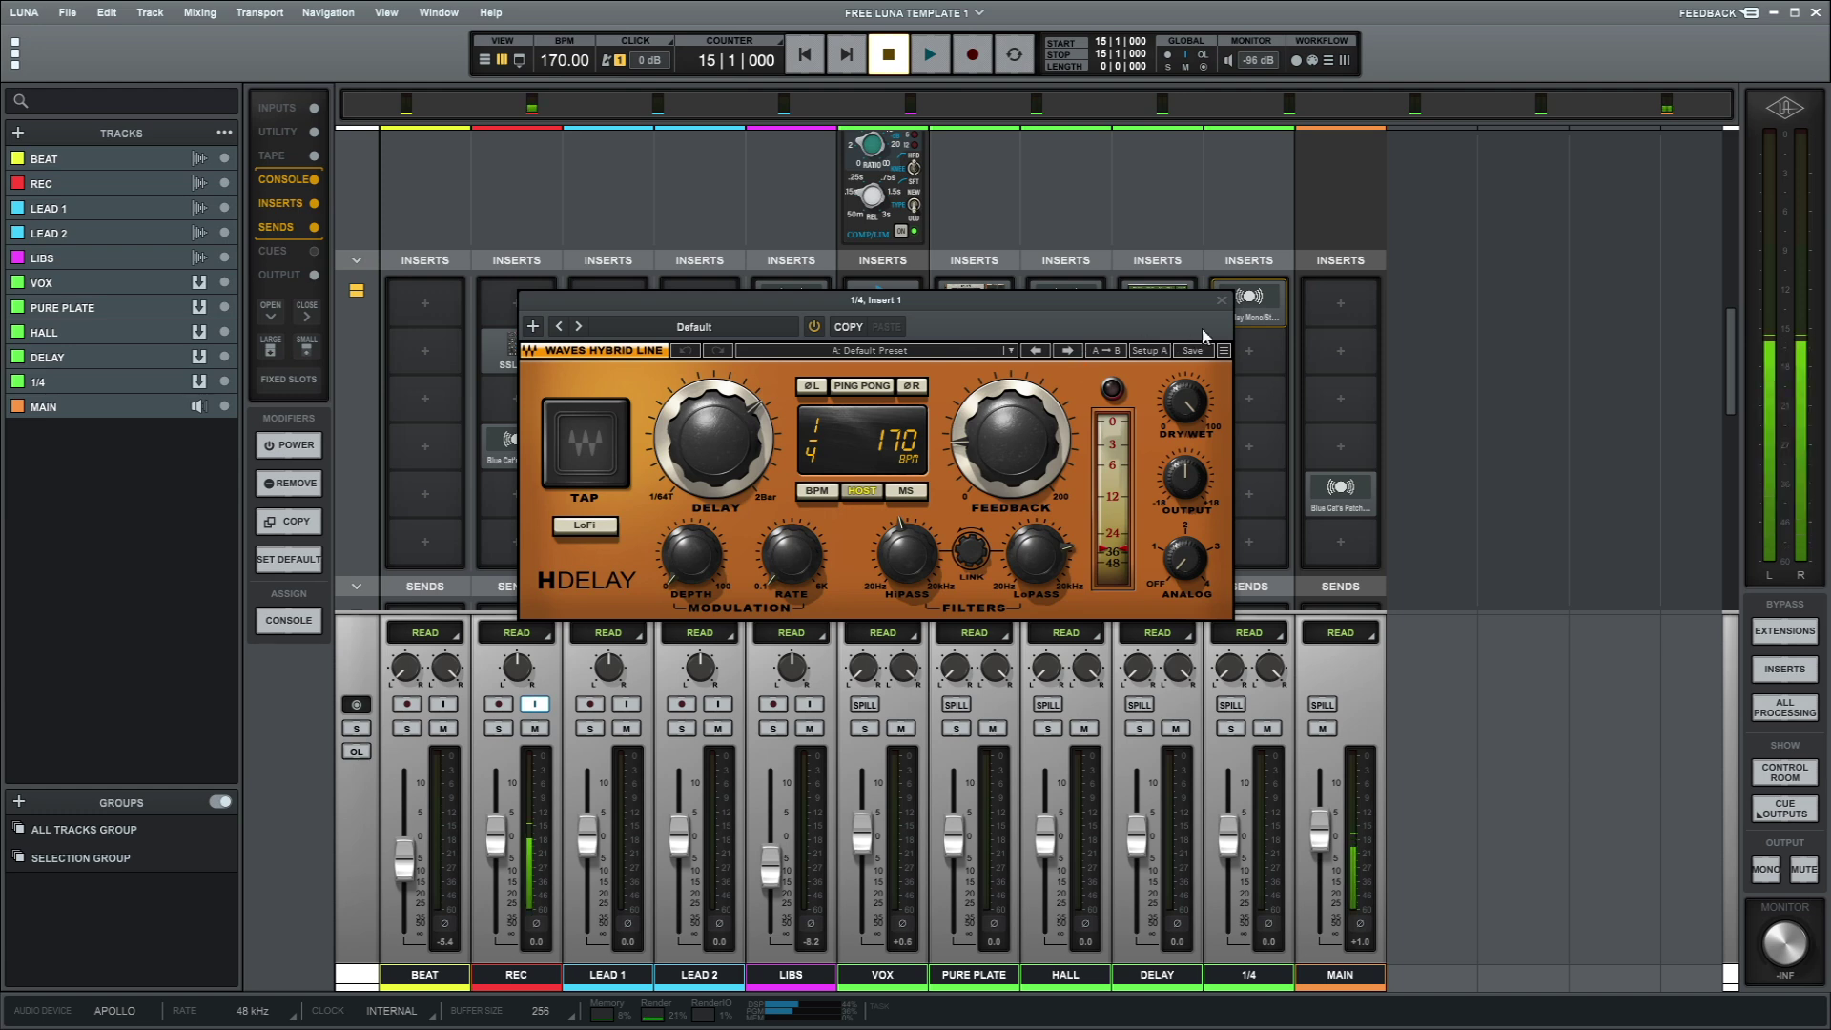
left_click(1221, 301)
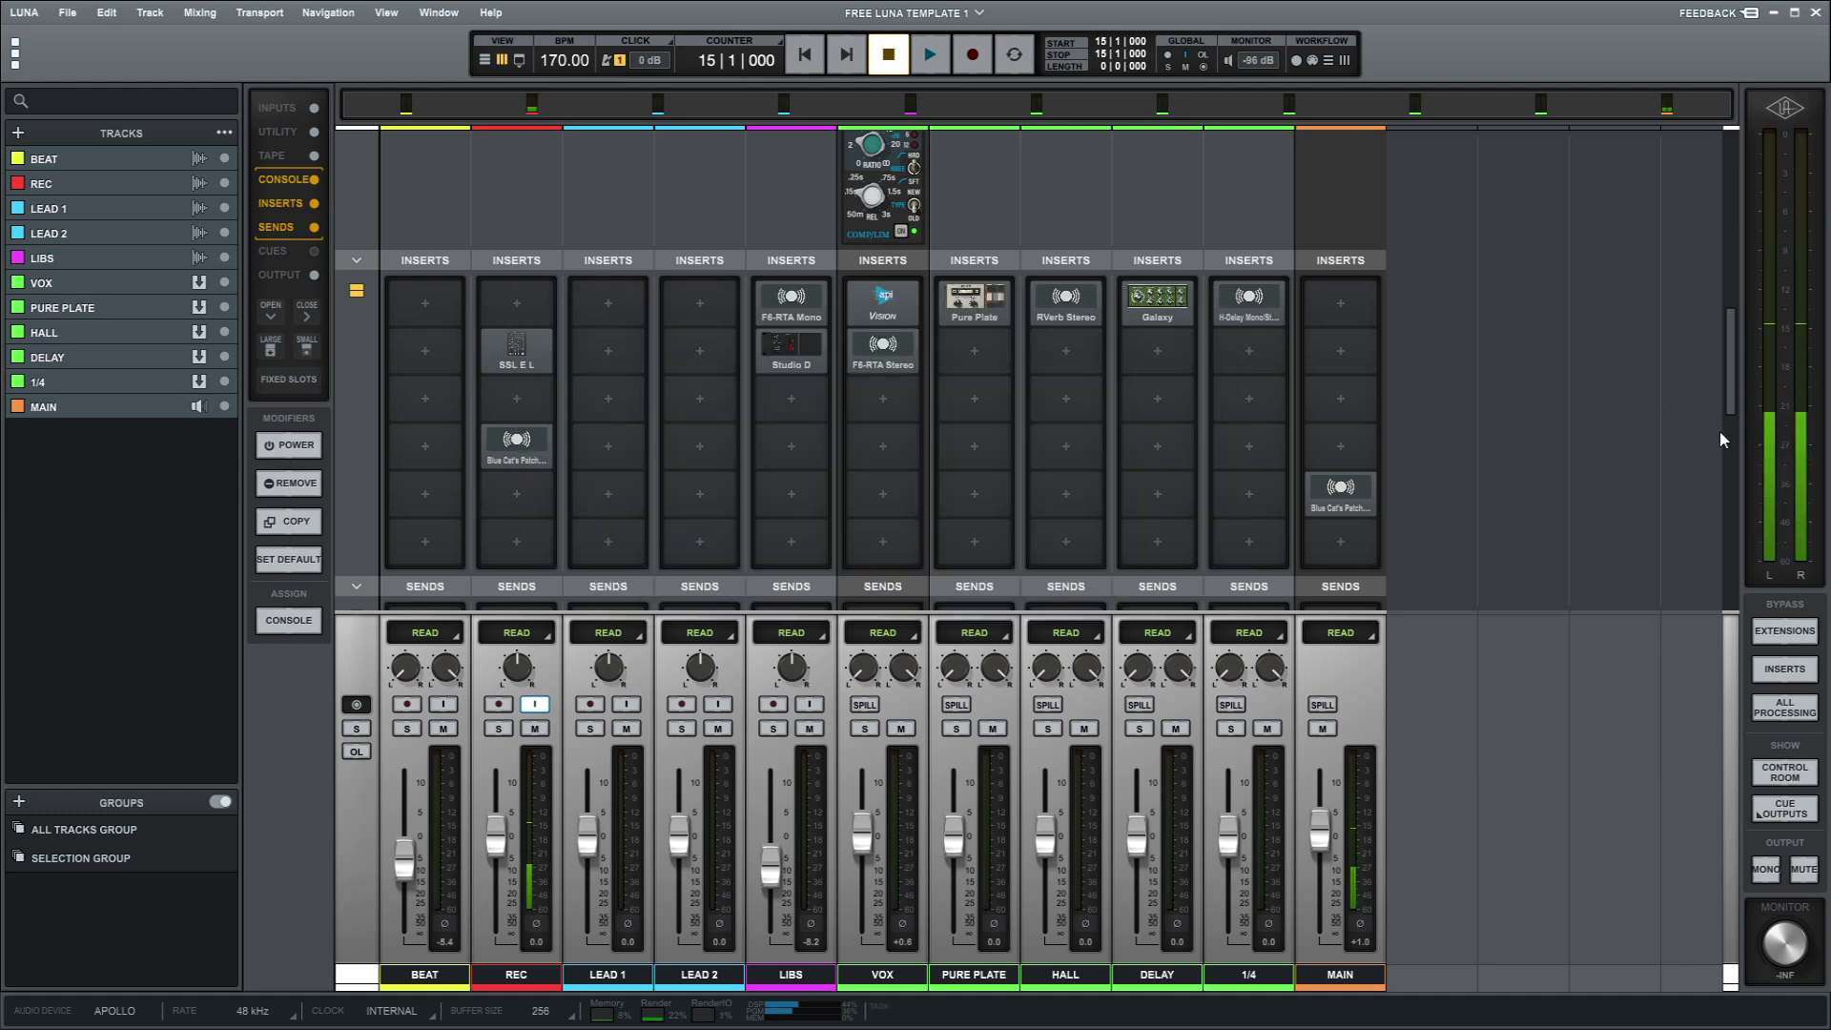
Step: Show the INSERTS/SENDS slots and browse the sends, then switch to the TAPE/CONSOLE rows
left_click_drag(1732, 402, 1726, 229)
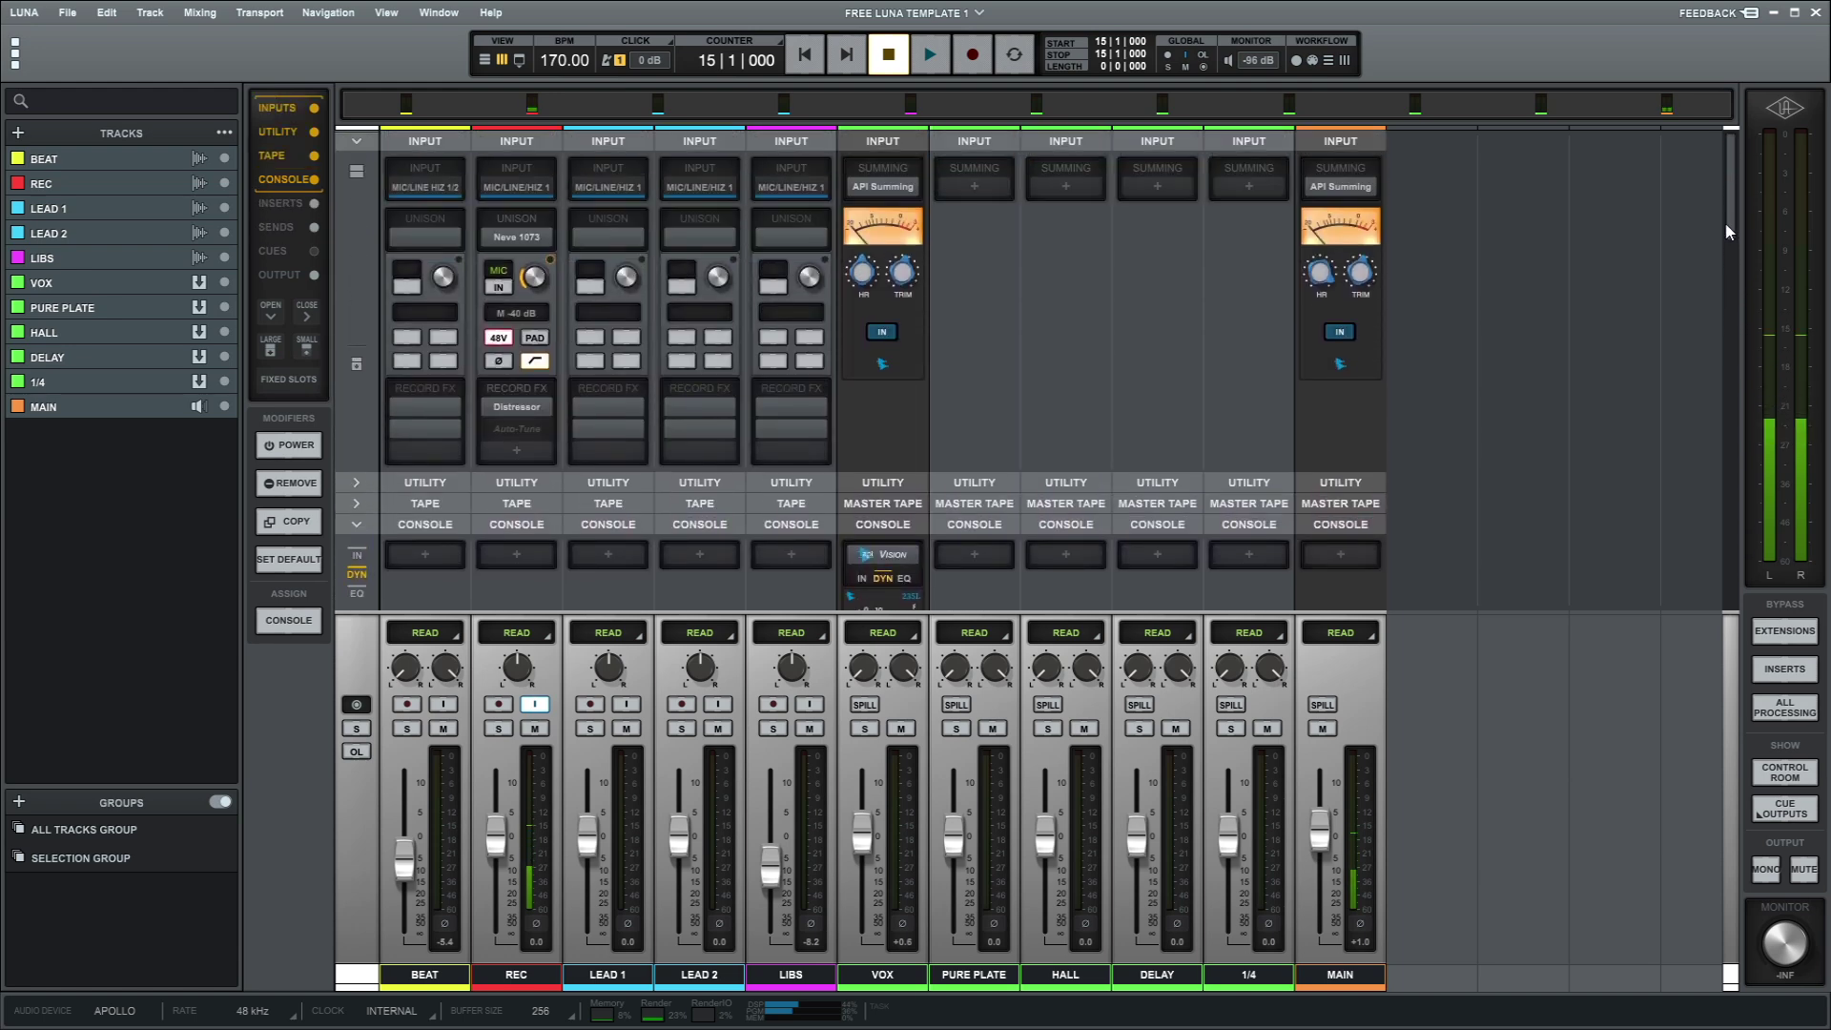
left_click(290, 213)
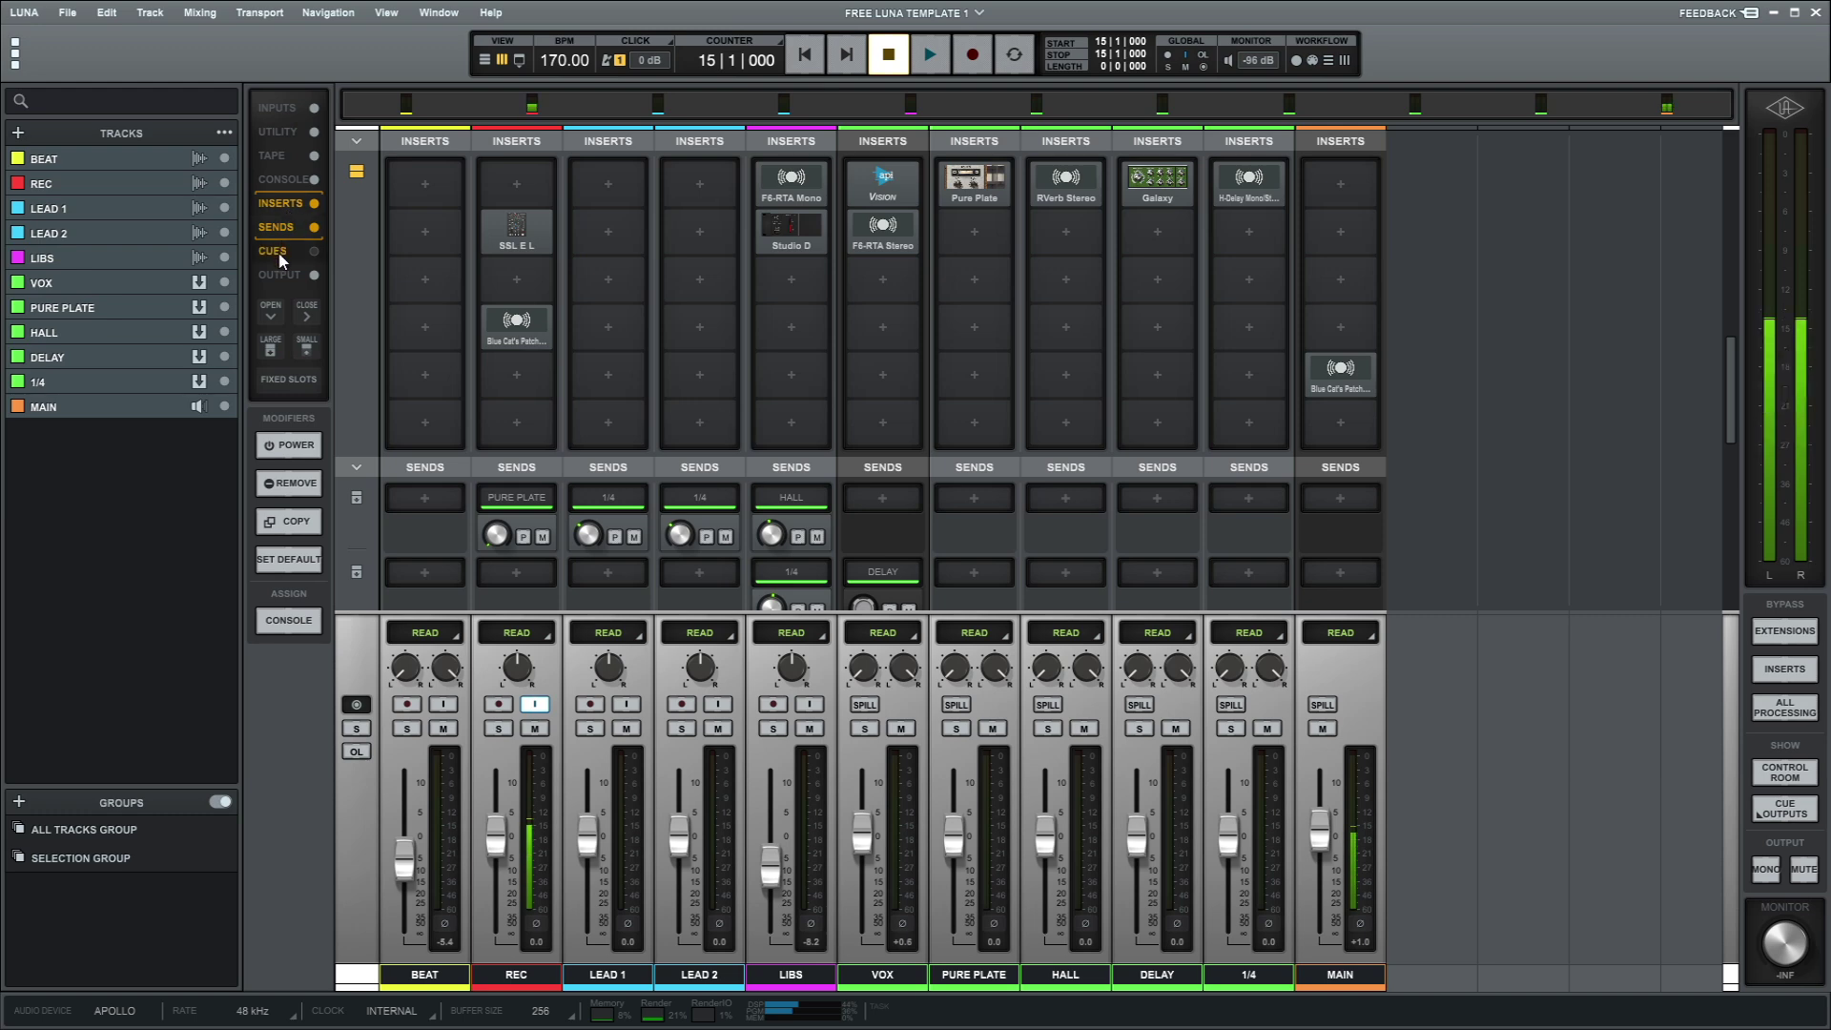
left_click_drag(1728, 364, 1728, 410)
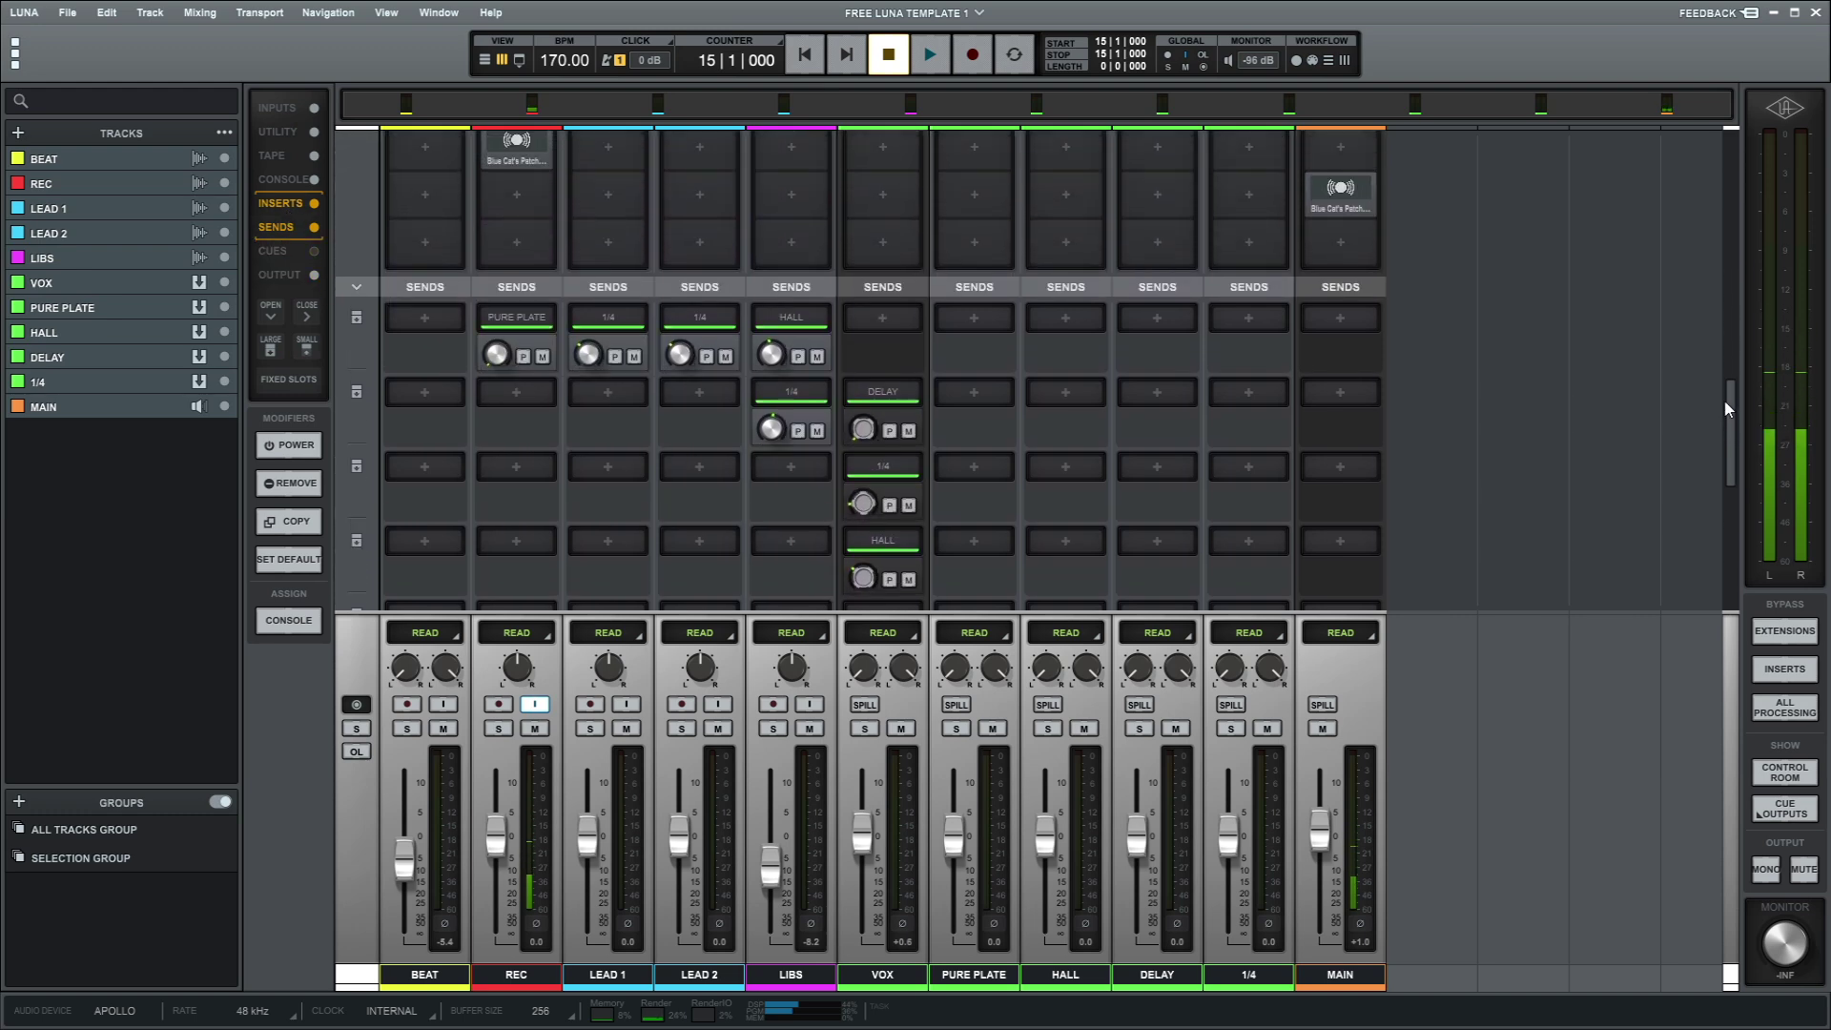
scroll(871, 483, "down", 3)
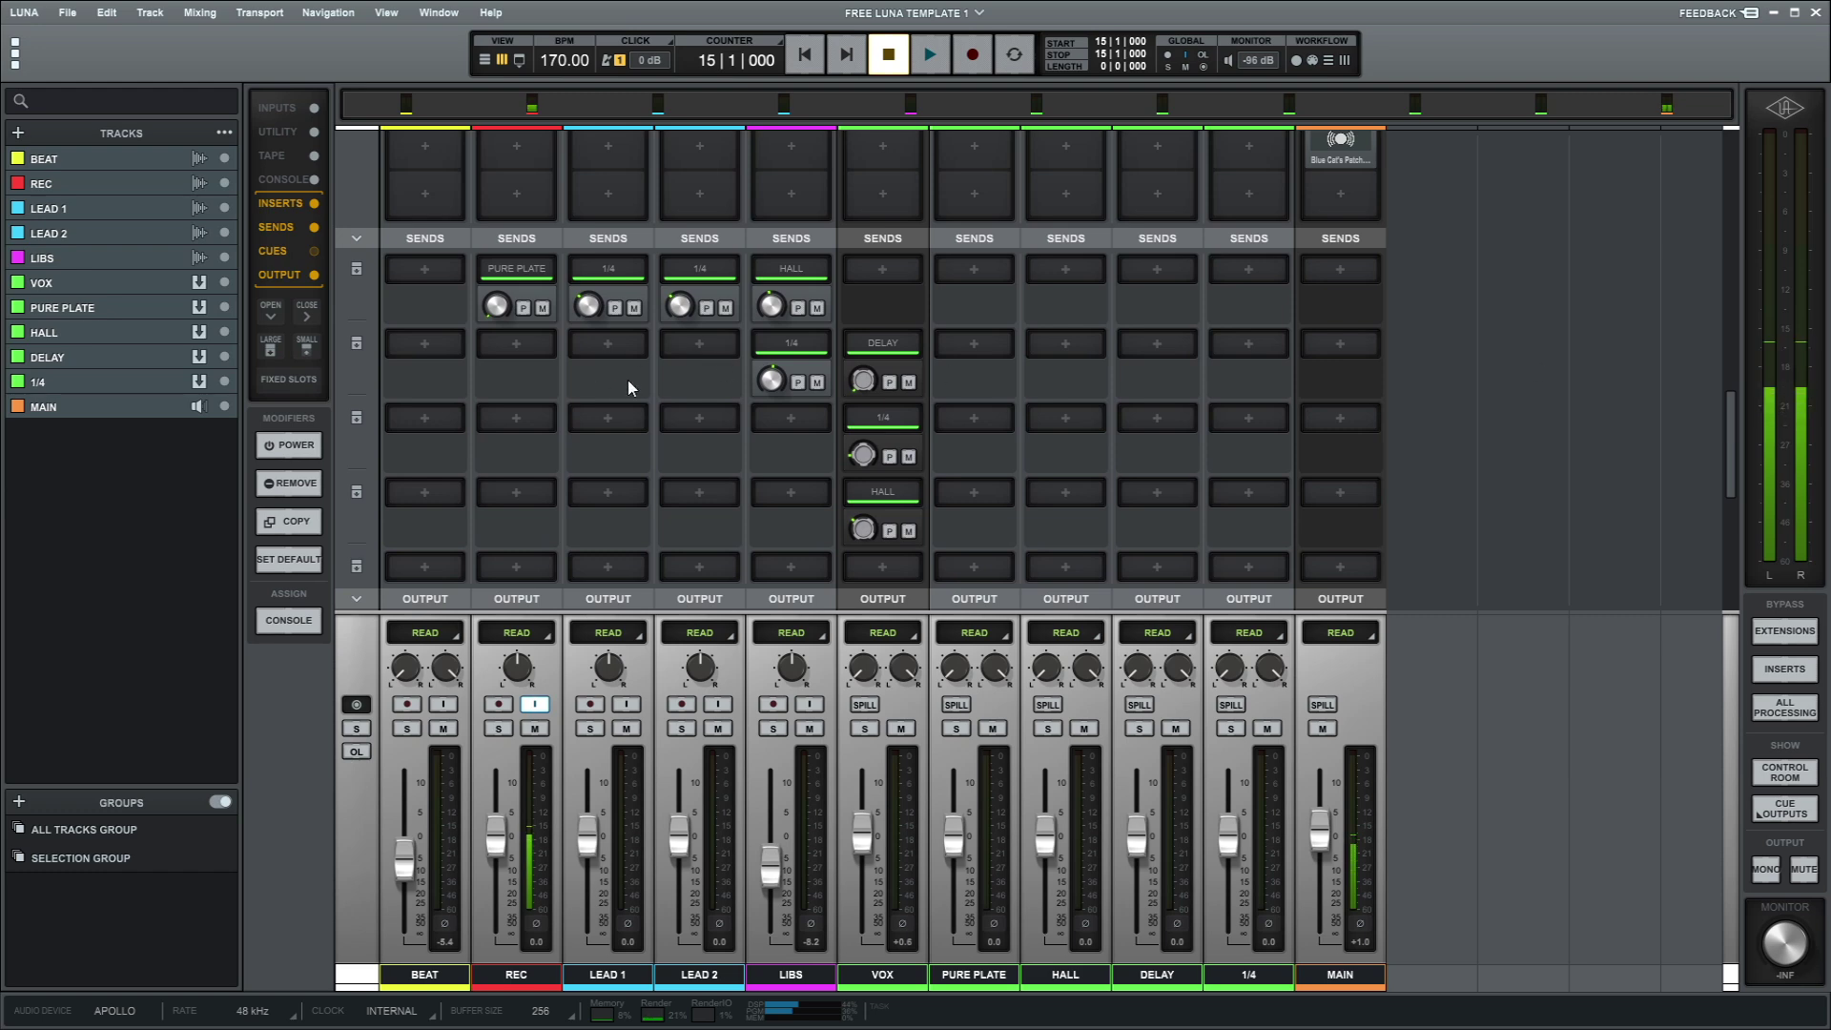
scroll(1736, 438, "up", 5)
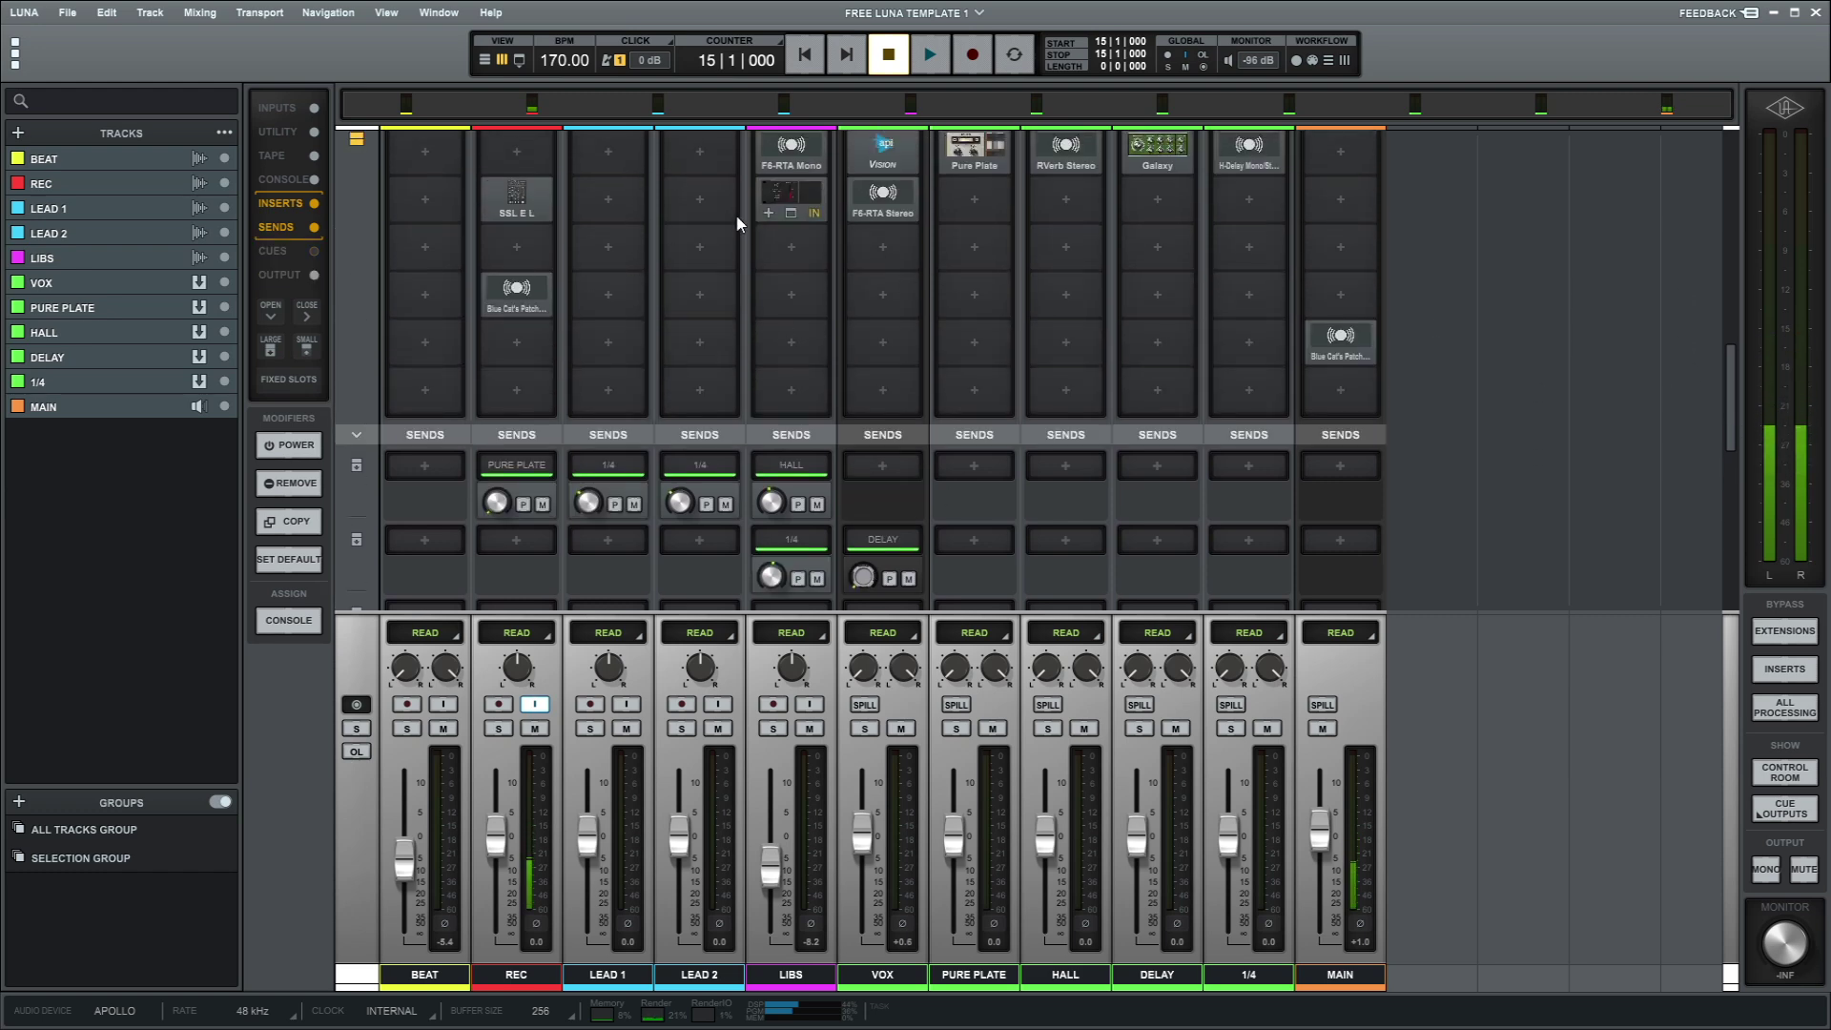
left_click(289, 154)
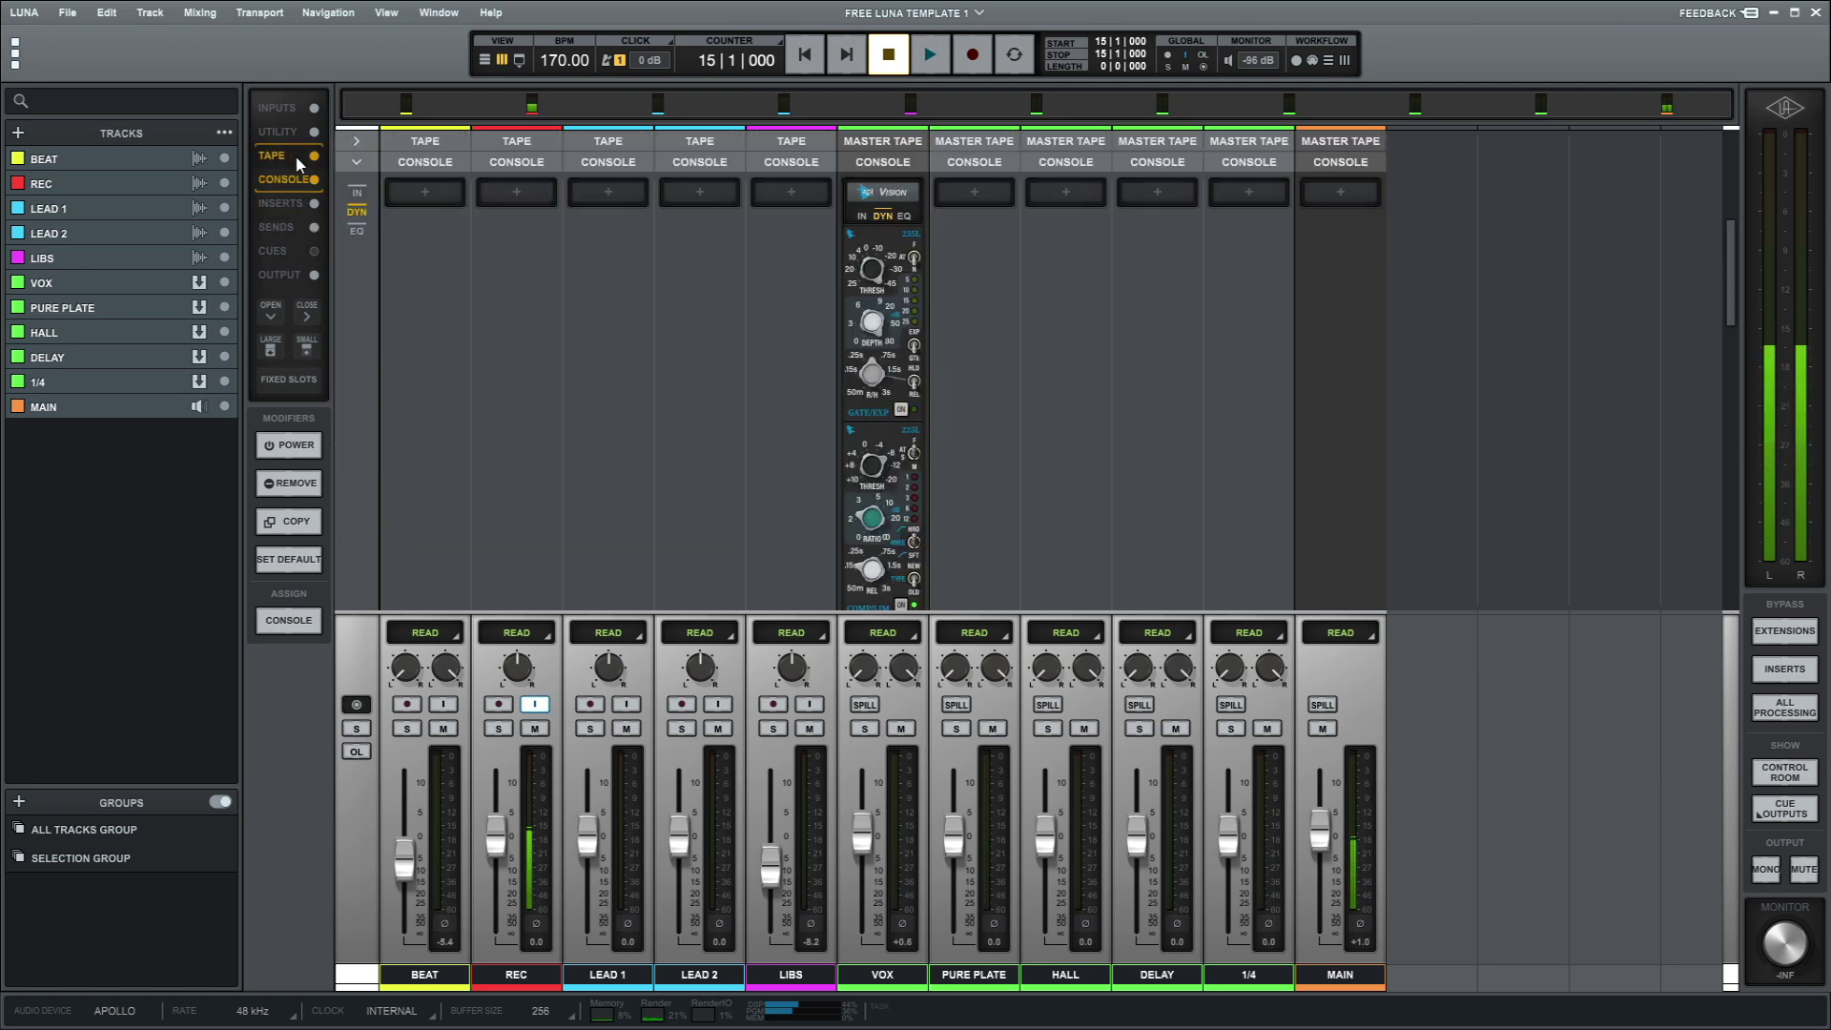
Step: Expand the Tape row to show the Studer A800 and ATR-102 tape plugins
left_click(610, 153)
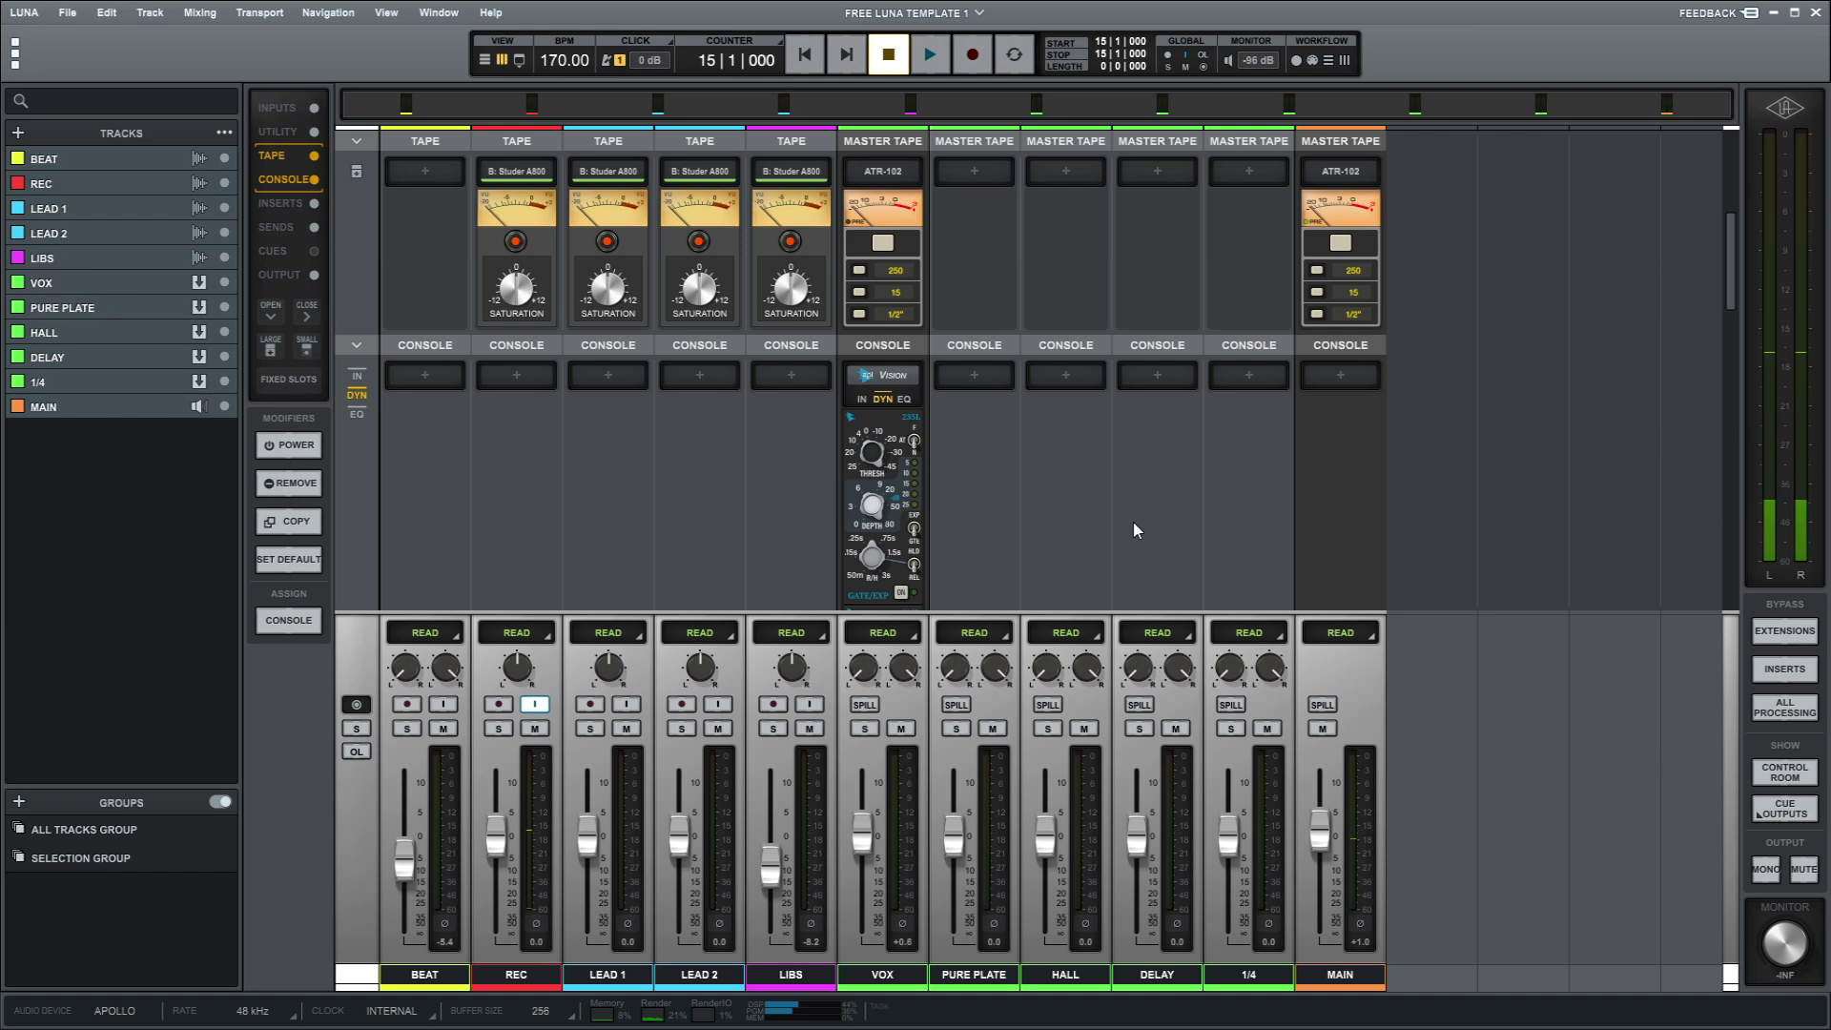
Step: Switch from the mixer back to the tracks timeline
key("ctrl+equal")
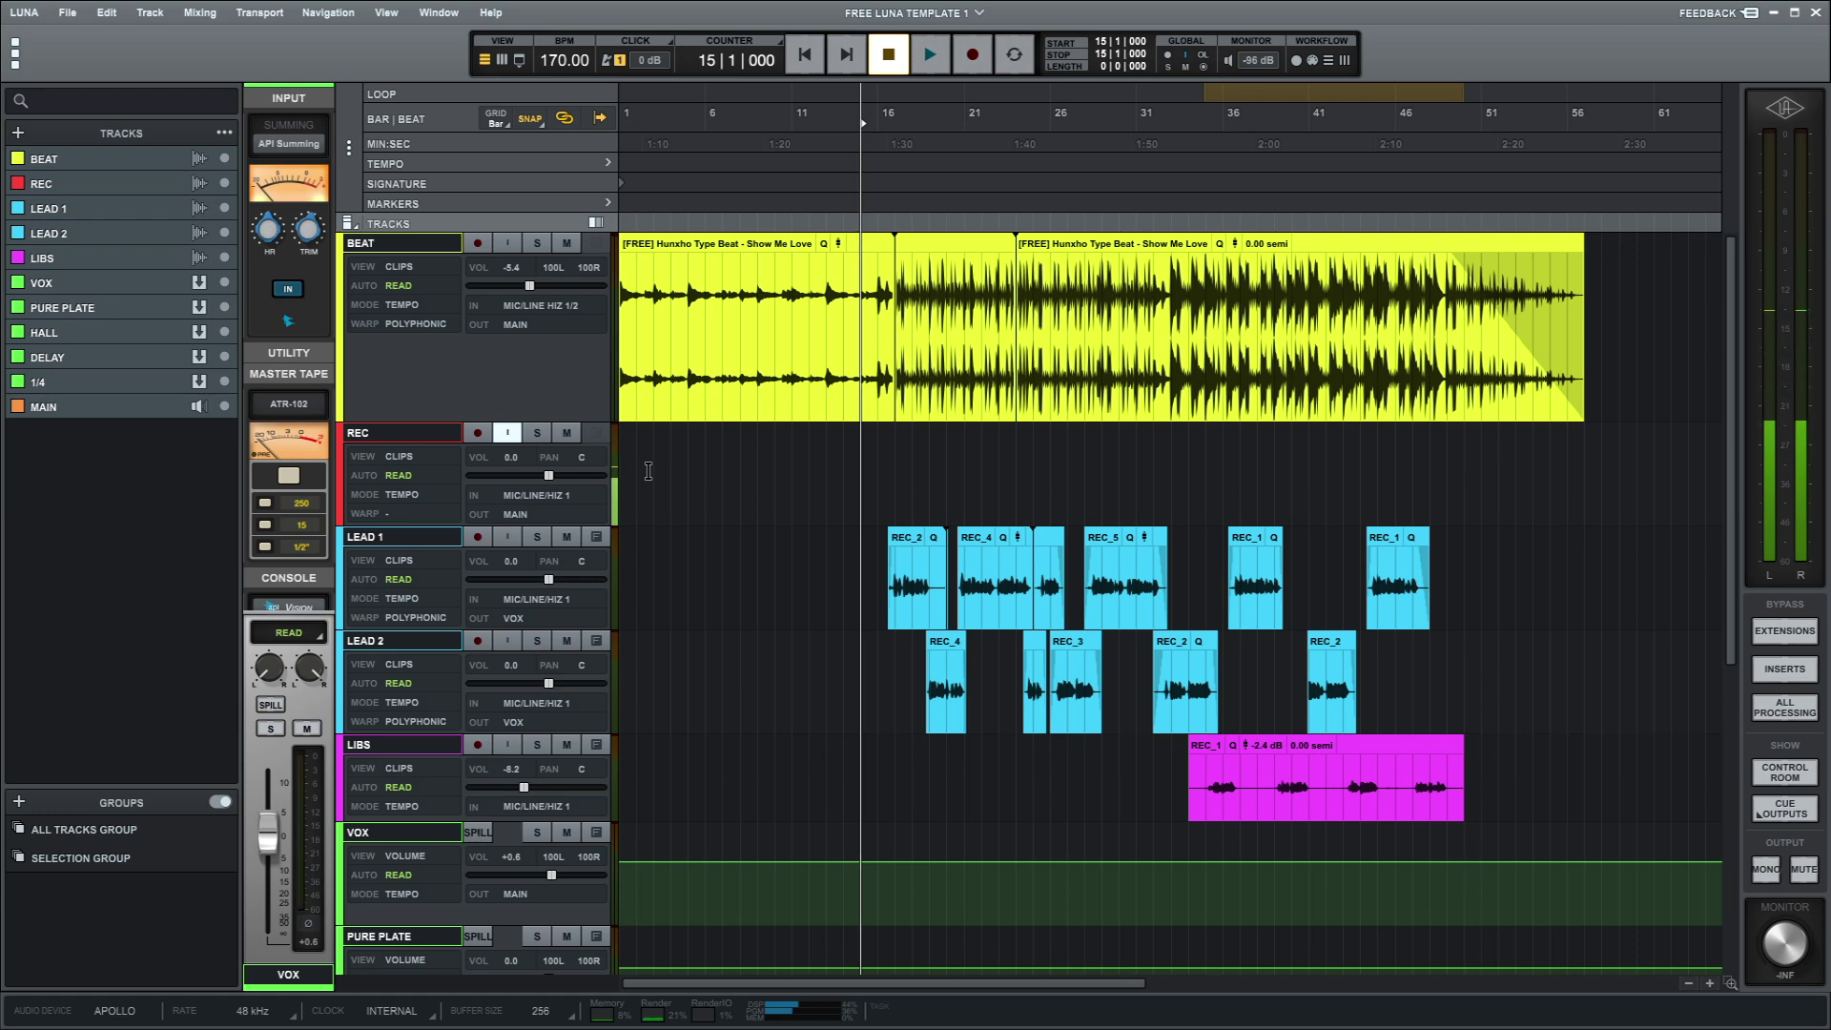
Step: Record a REC_1 take on the REC track from bar 1 to about bar 5 with count-in
key("Return")
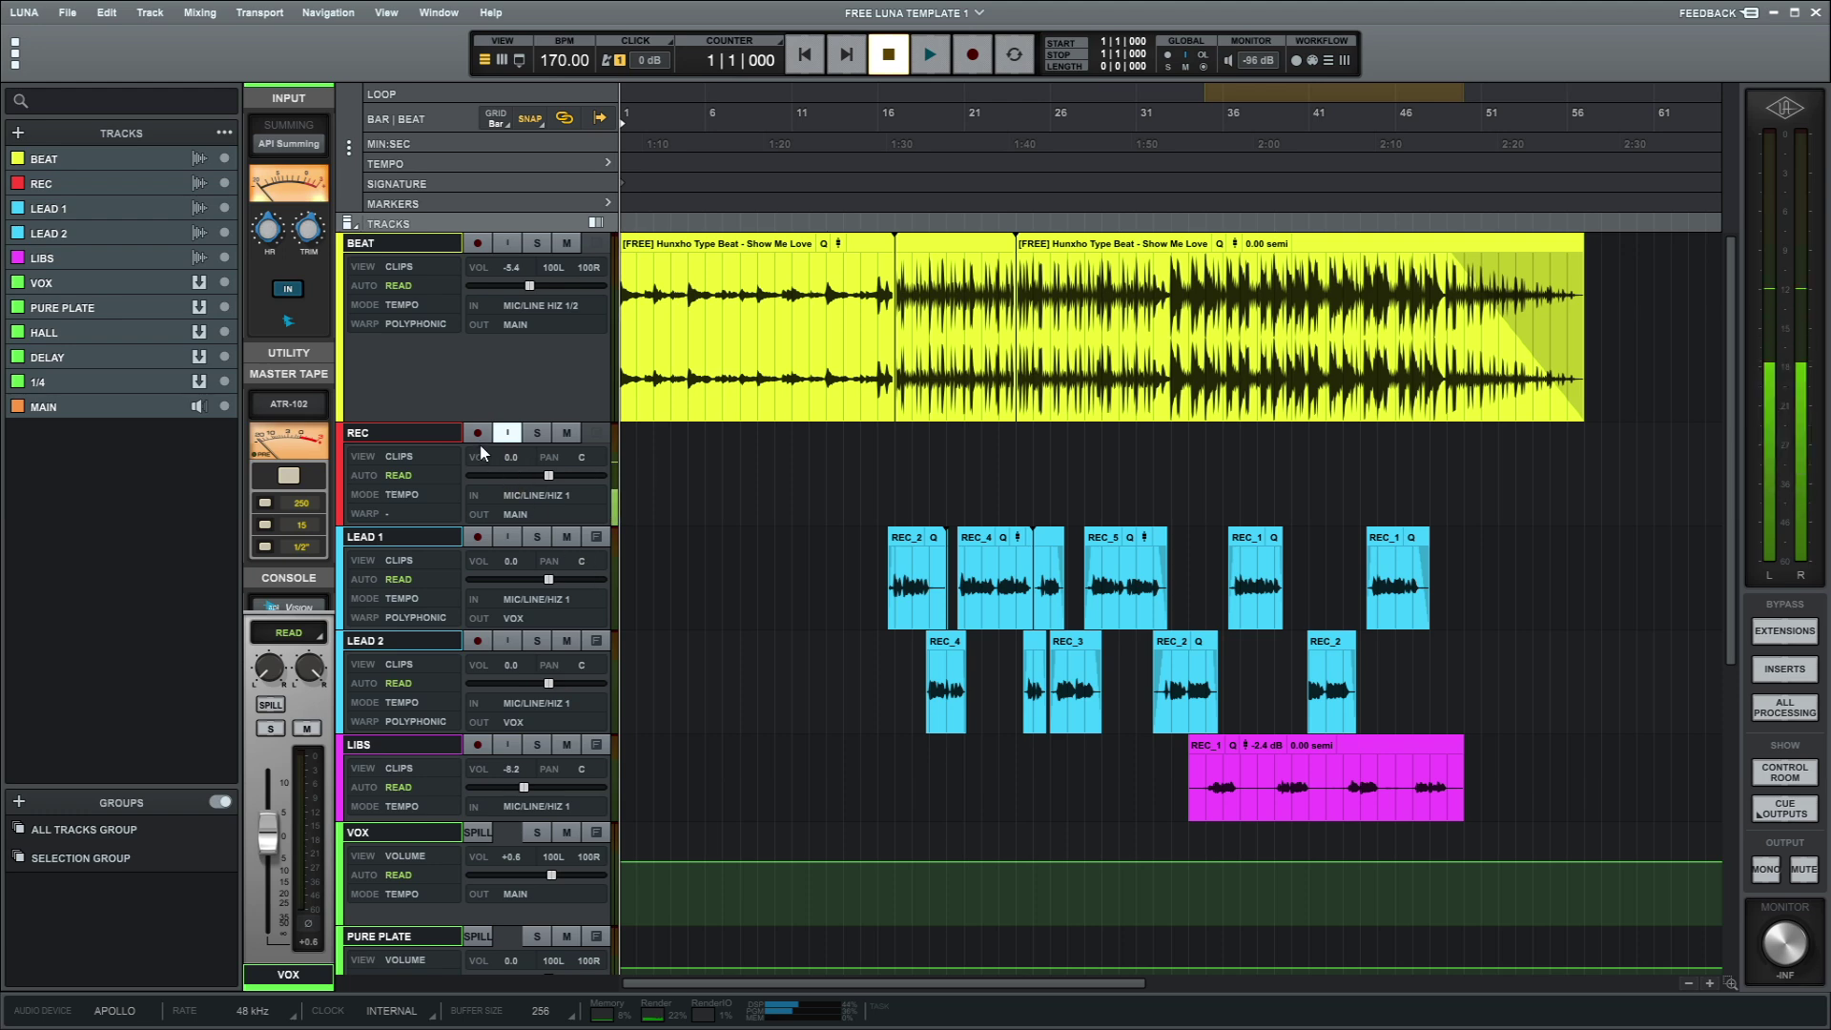
key("r")
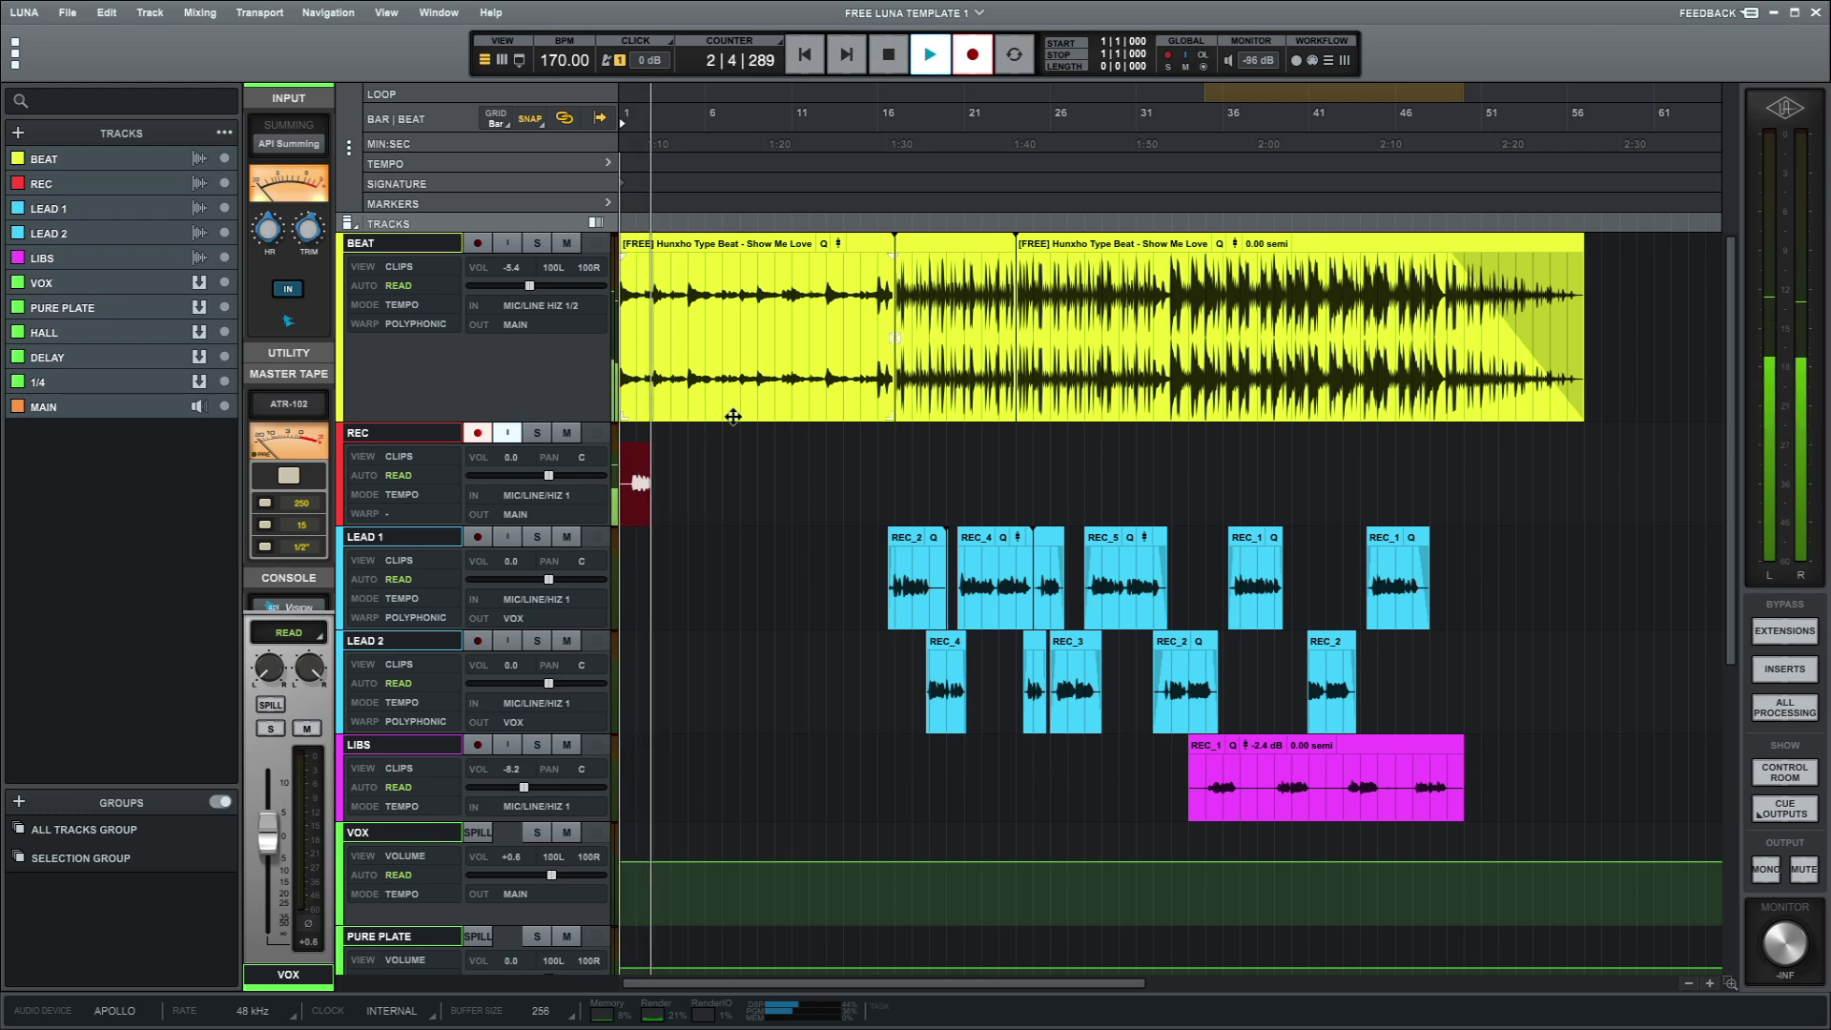
key("t")
key("t")
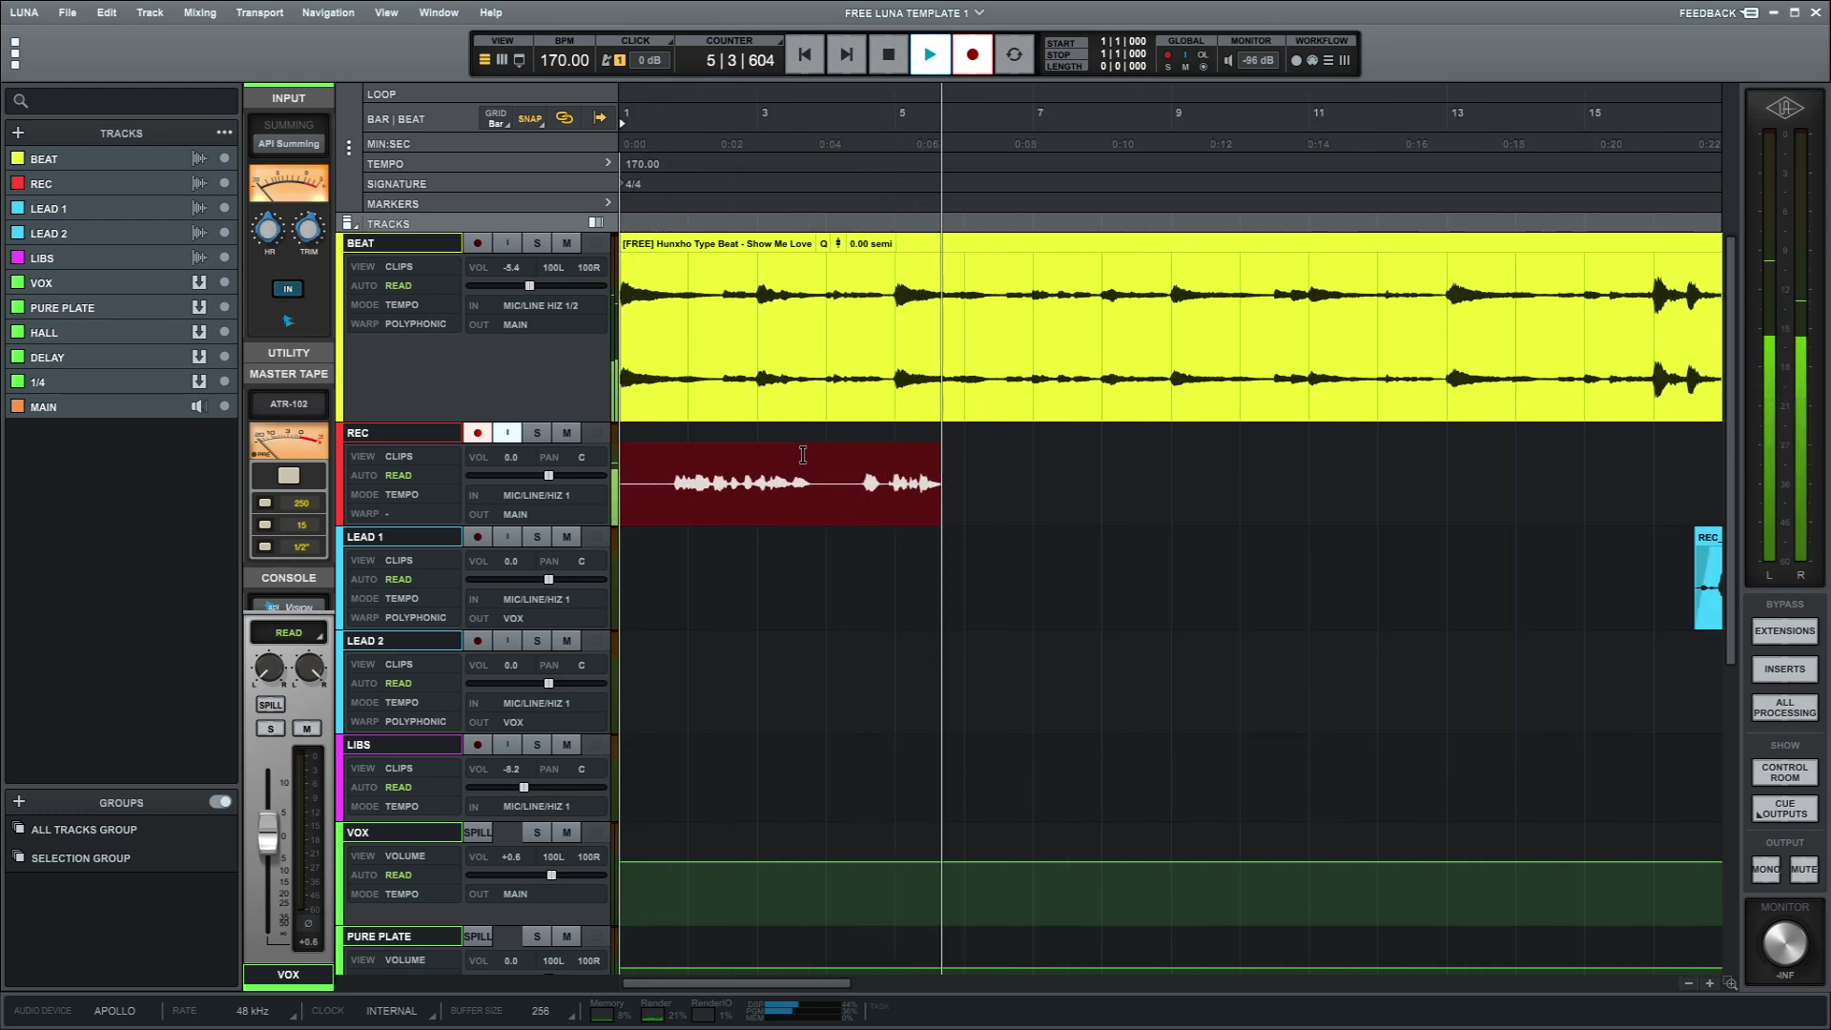
key("space")
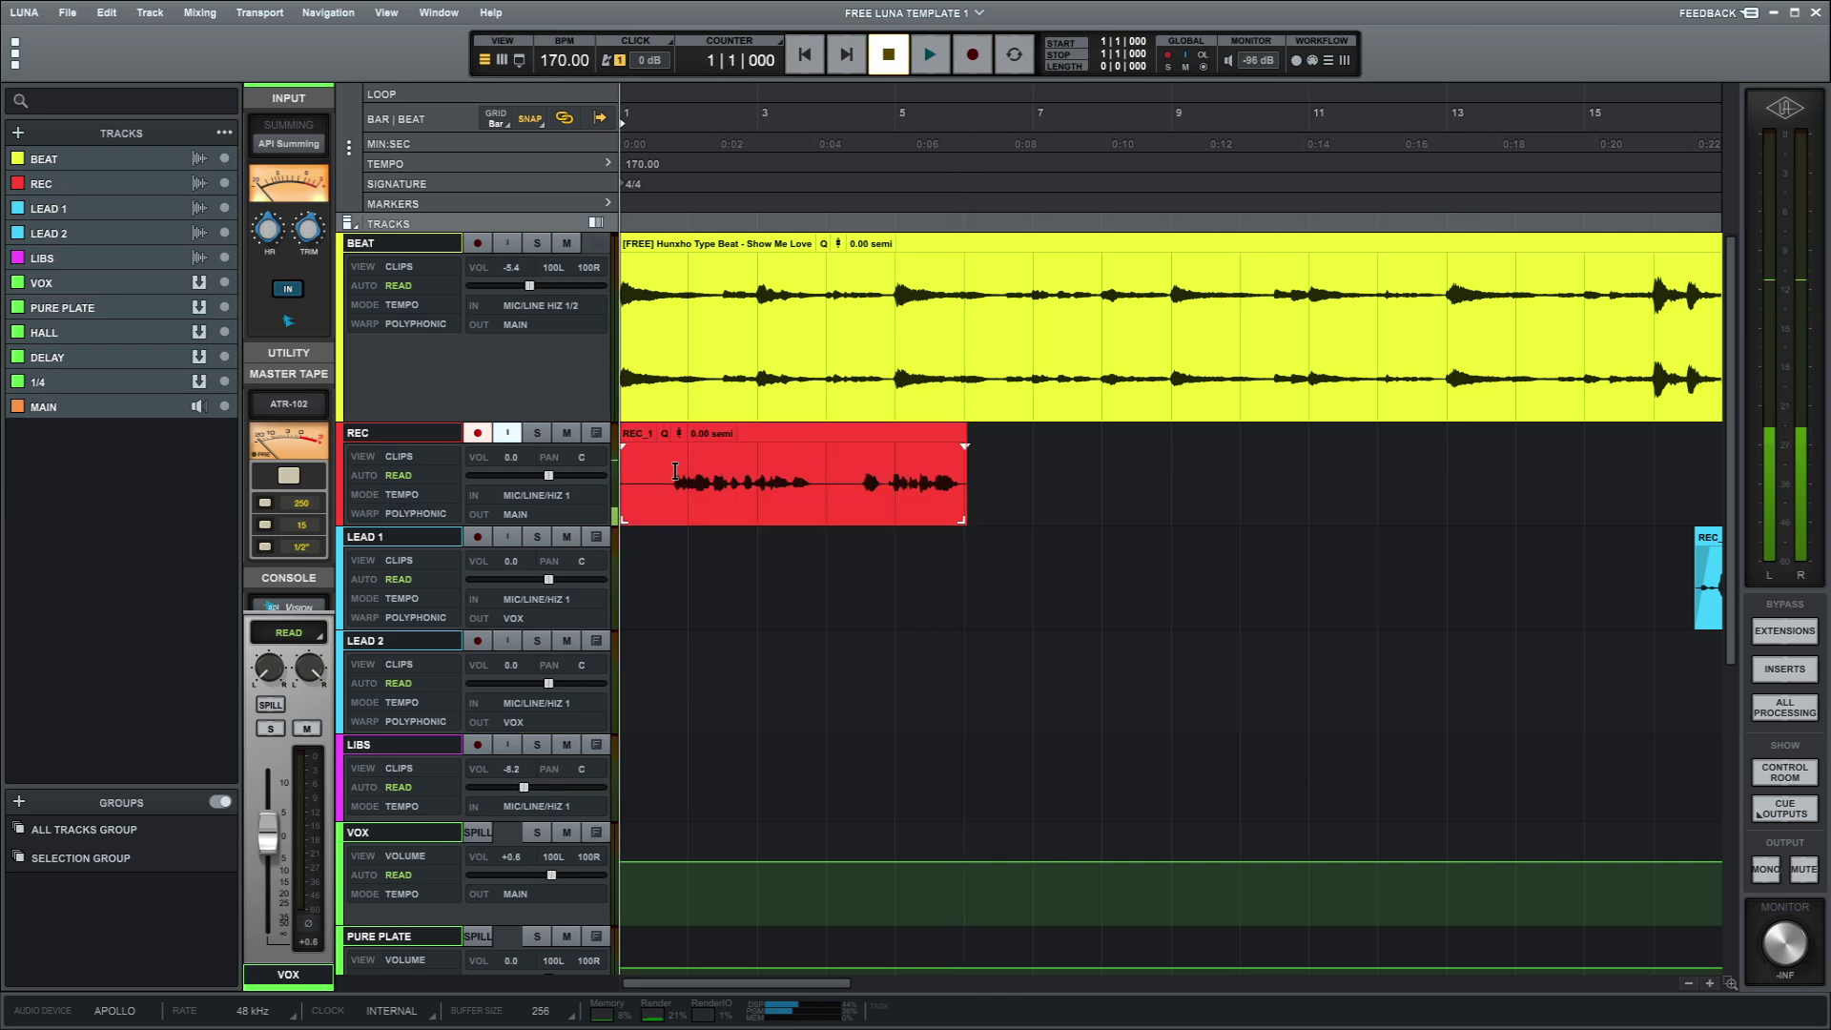
left_click(815, 468)
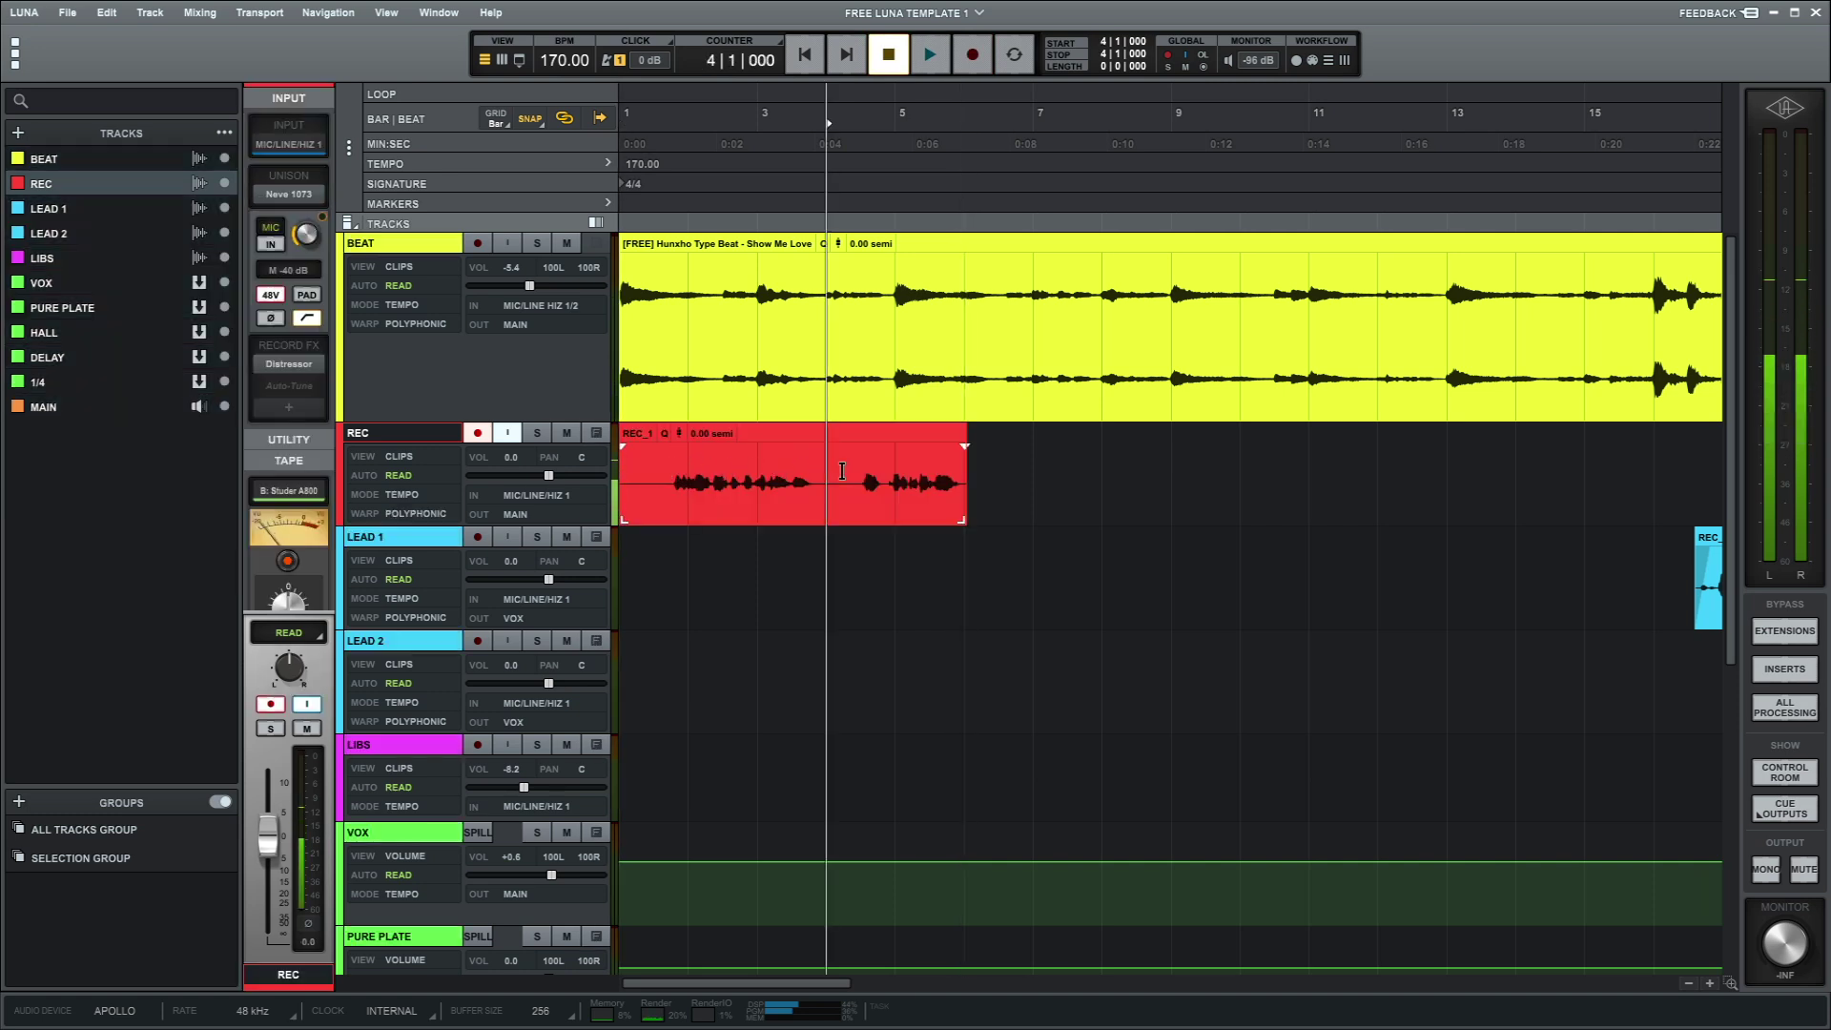
Step: Split REC_1 at bar 4, move the right half to LEAD 1, and trim its start
key("ctrl+e")
left_click(923, 437)
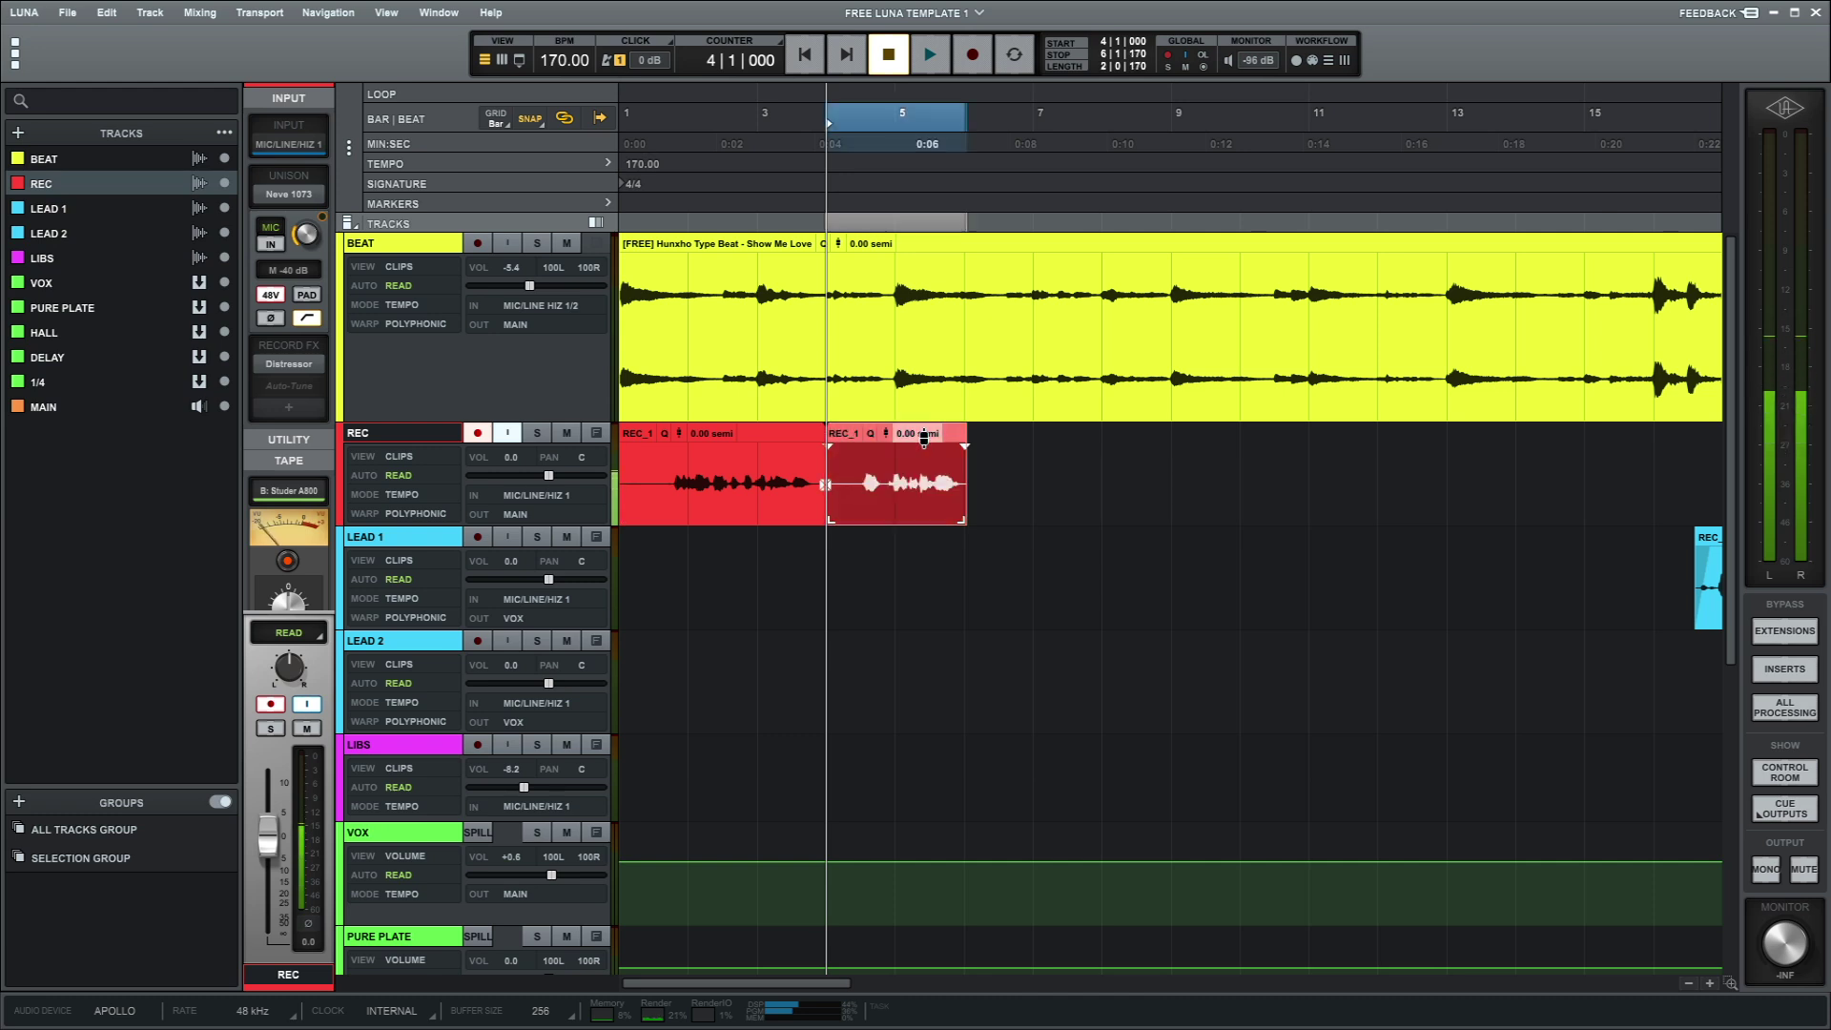
left_click_drag(897, 507, 897, 611)
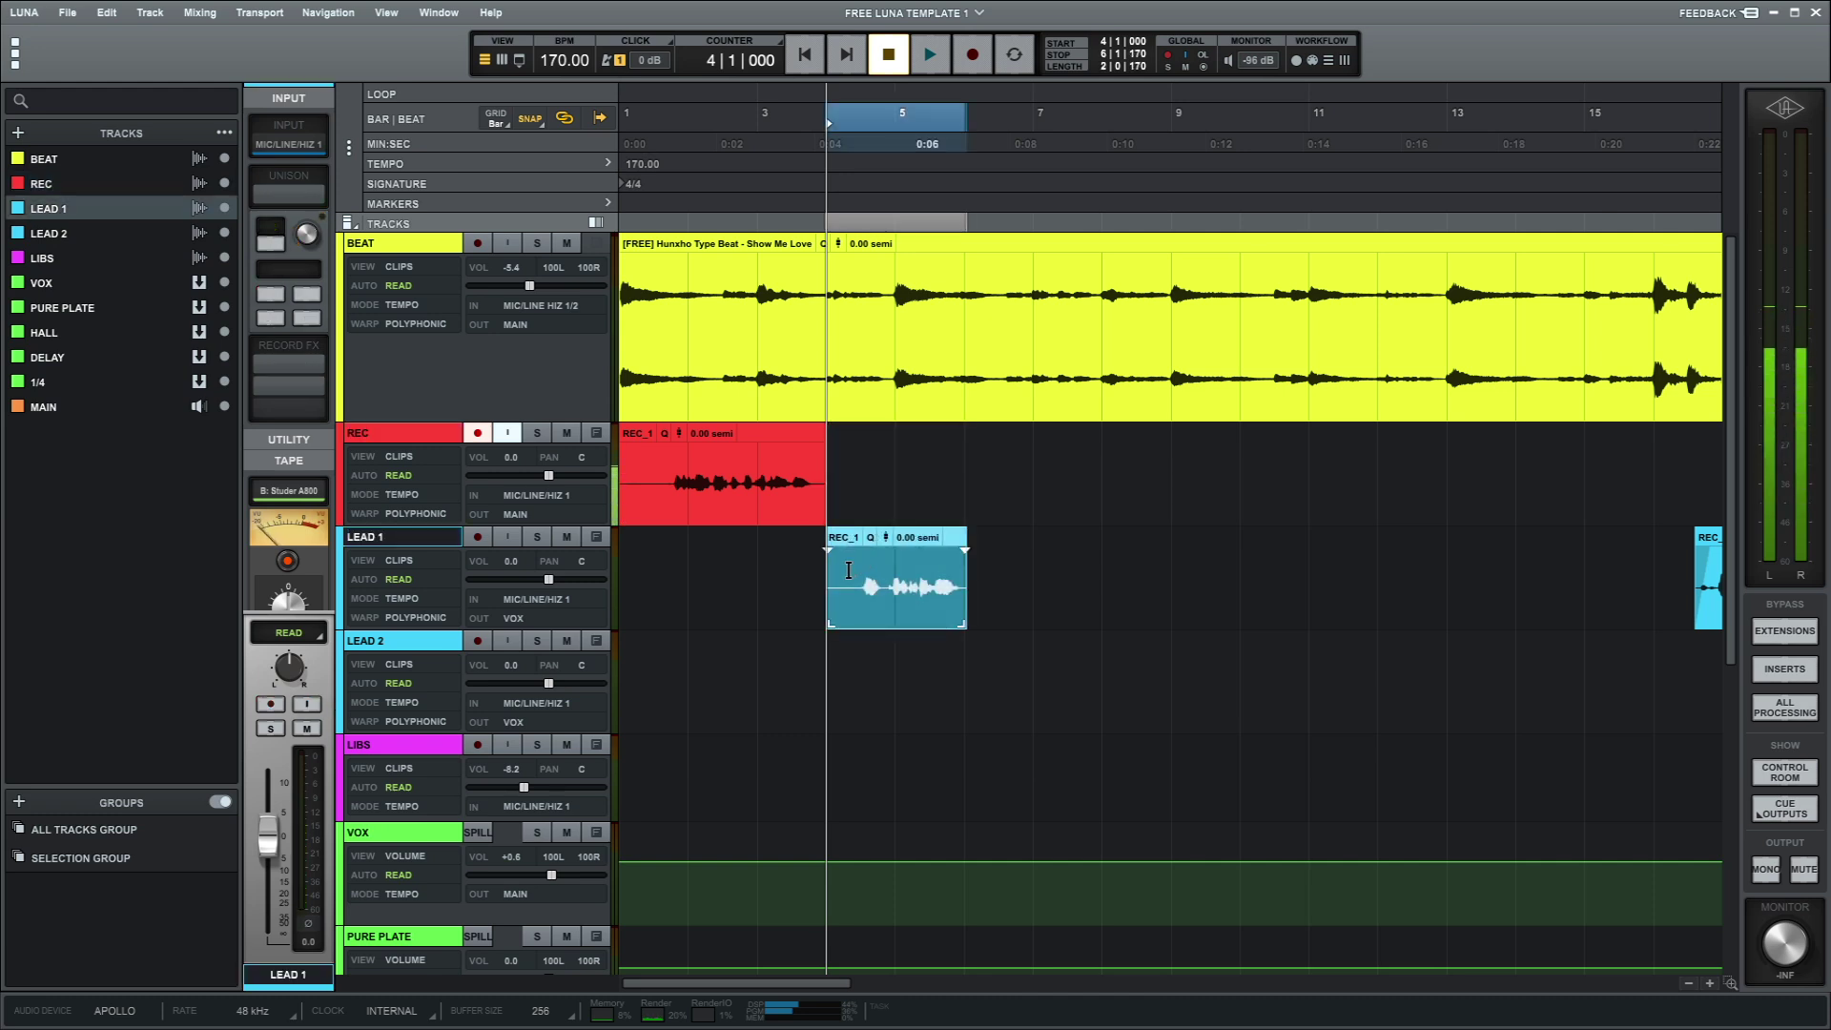
left_click(855, 566)
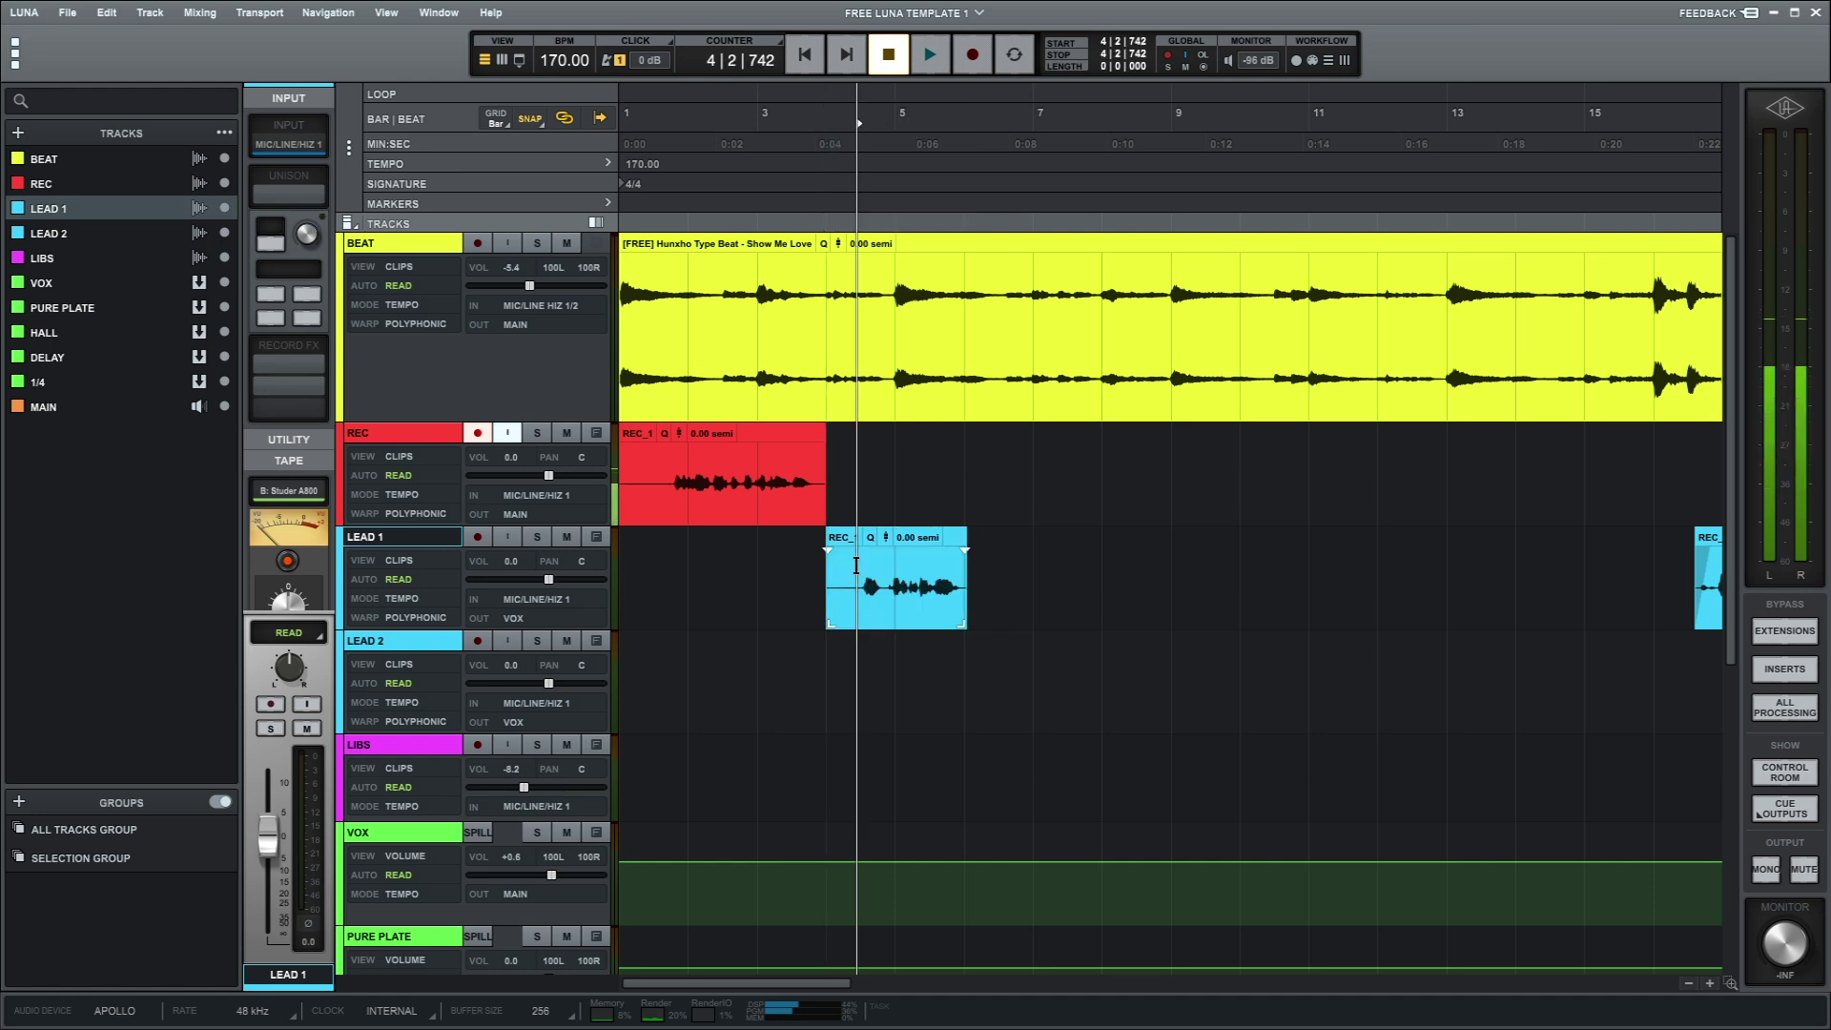
key("a")
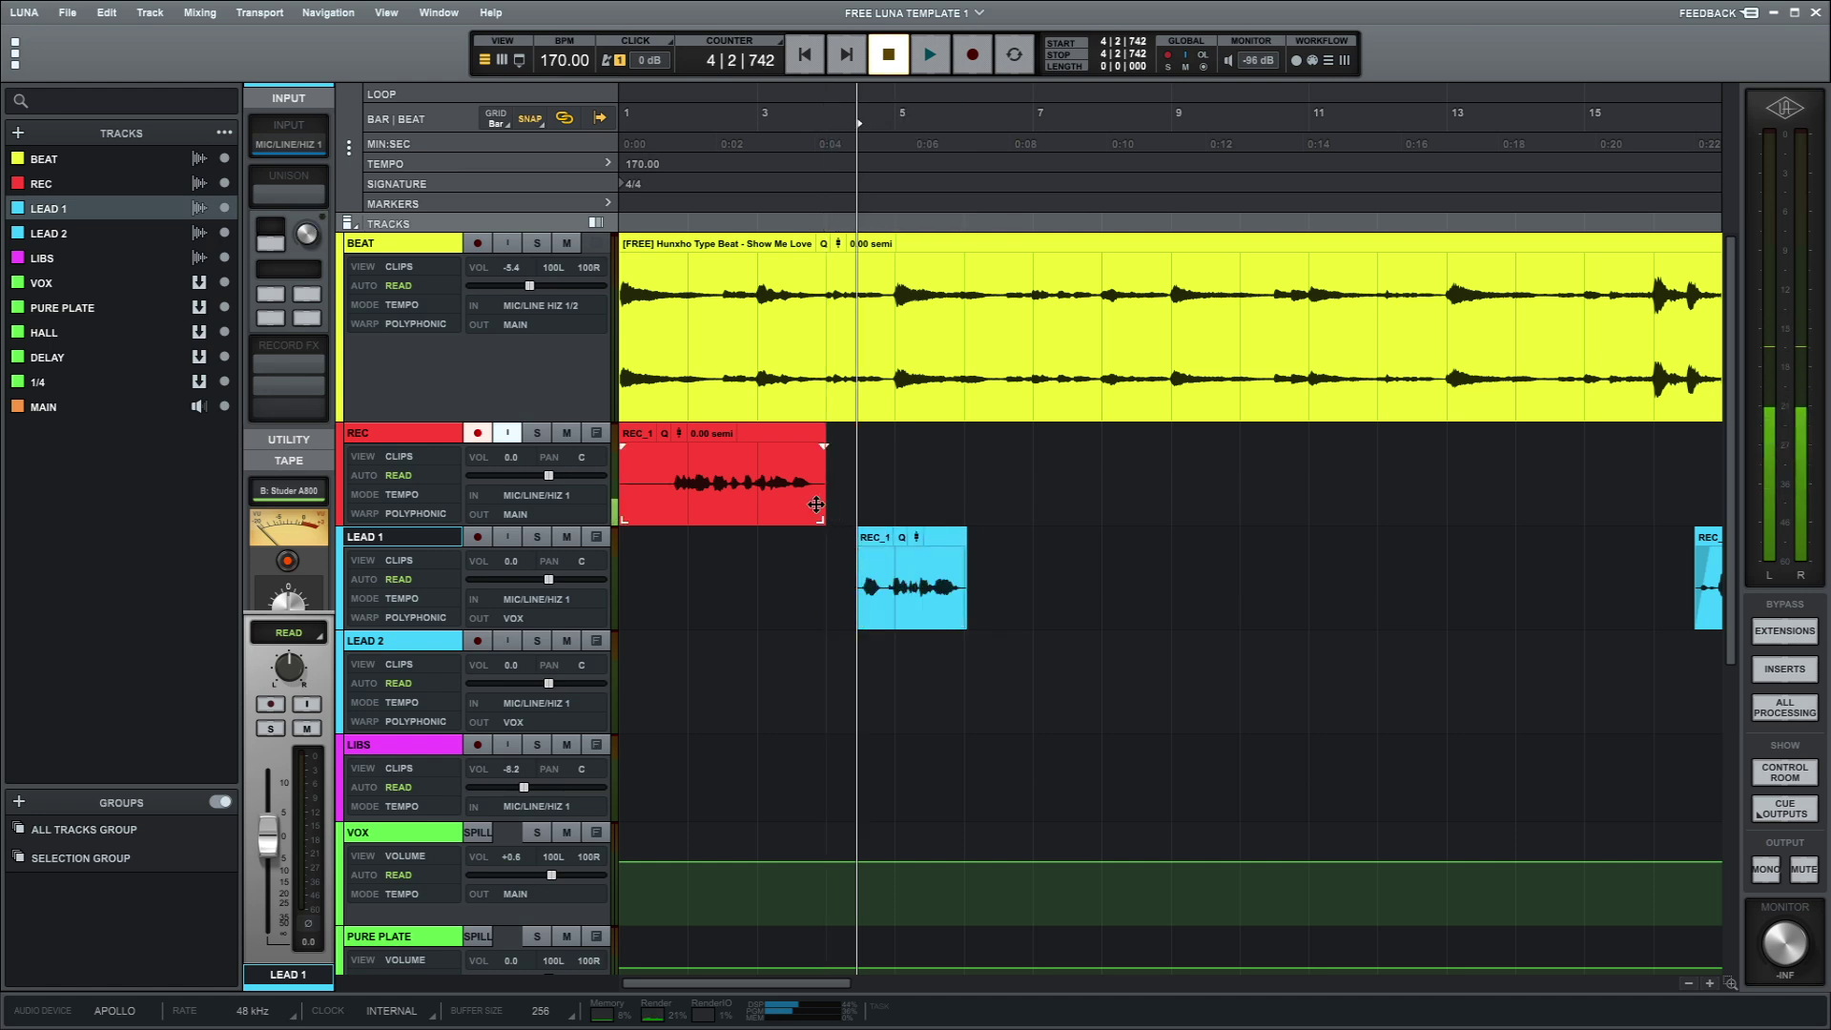
Step: Trim the REC clip's end near bar 3, then delete everything in bars 1–7 on REC and LEAD 1
left_click(788, 469)
key("s")
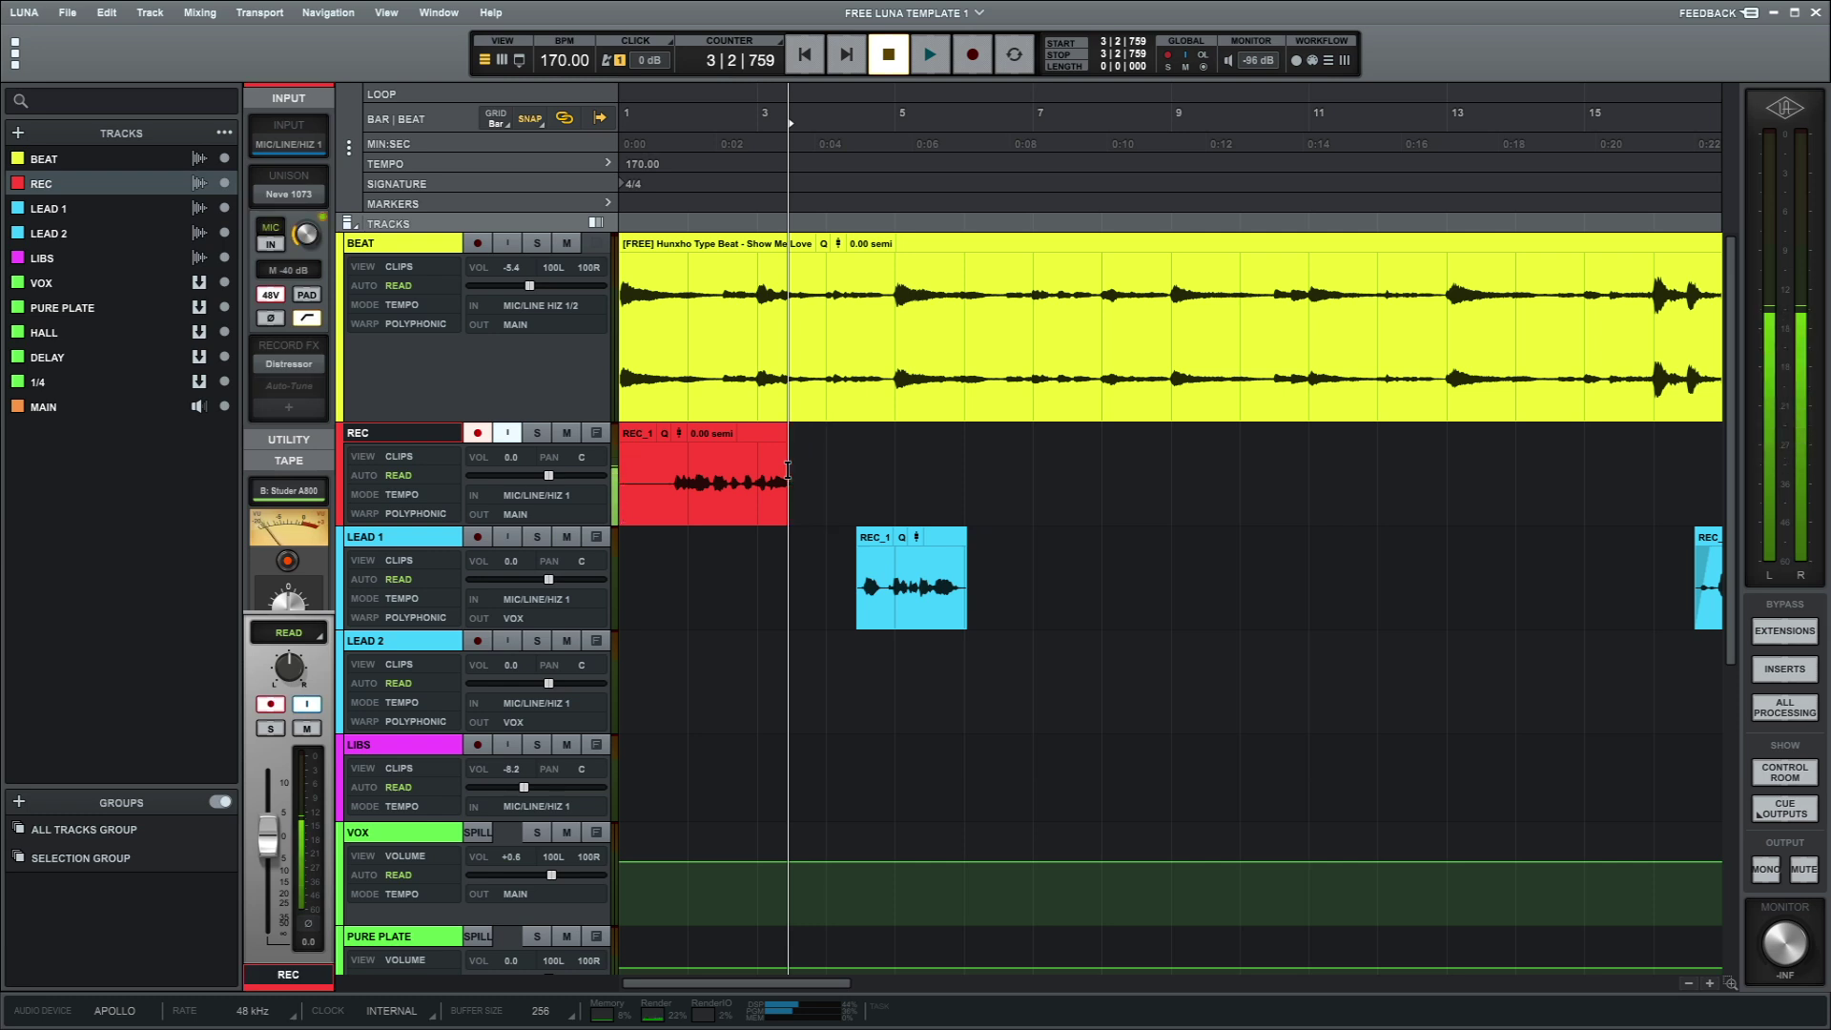
left_click_drag(1030, 477, 584, 576)
key("Delete")
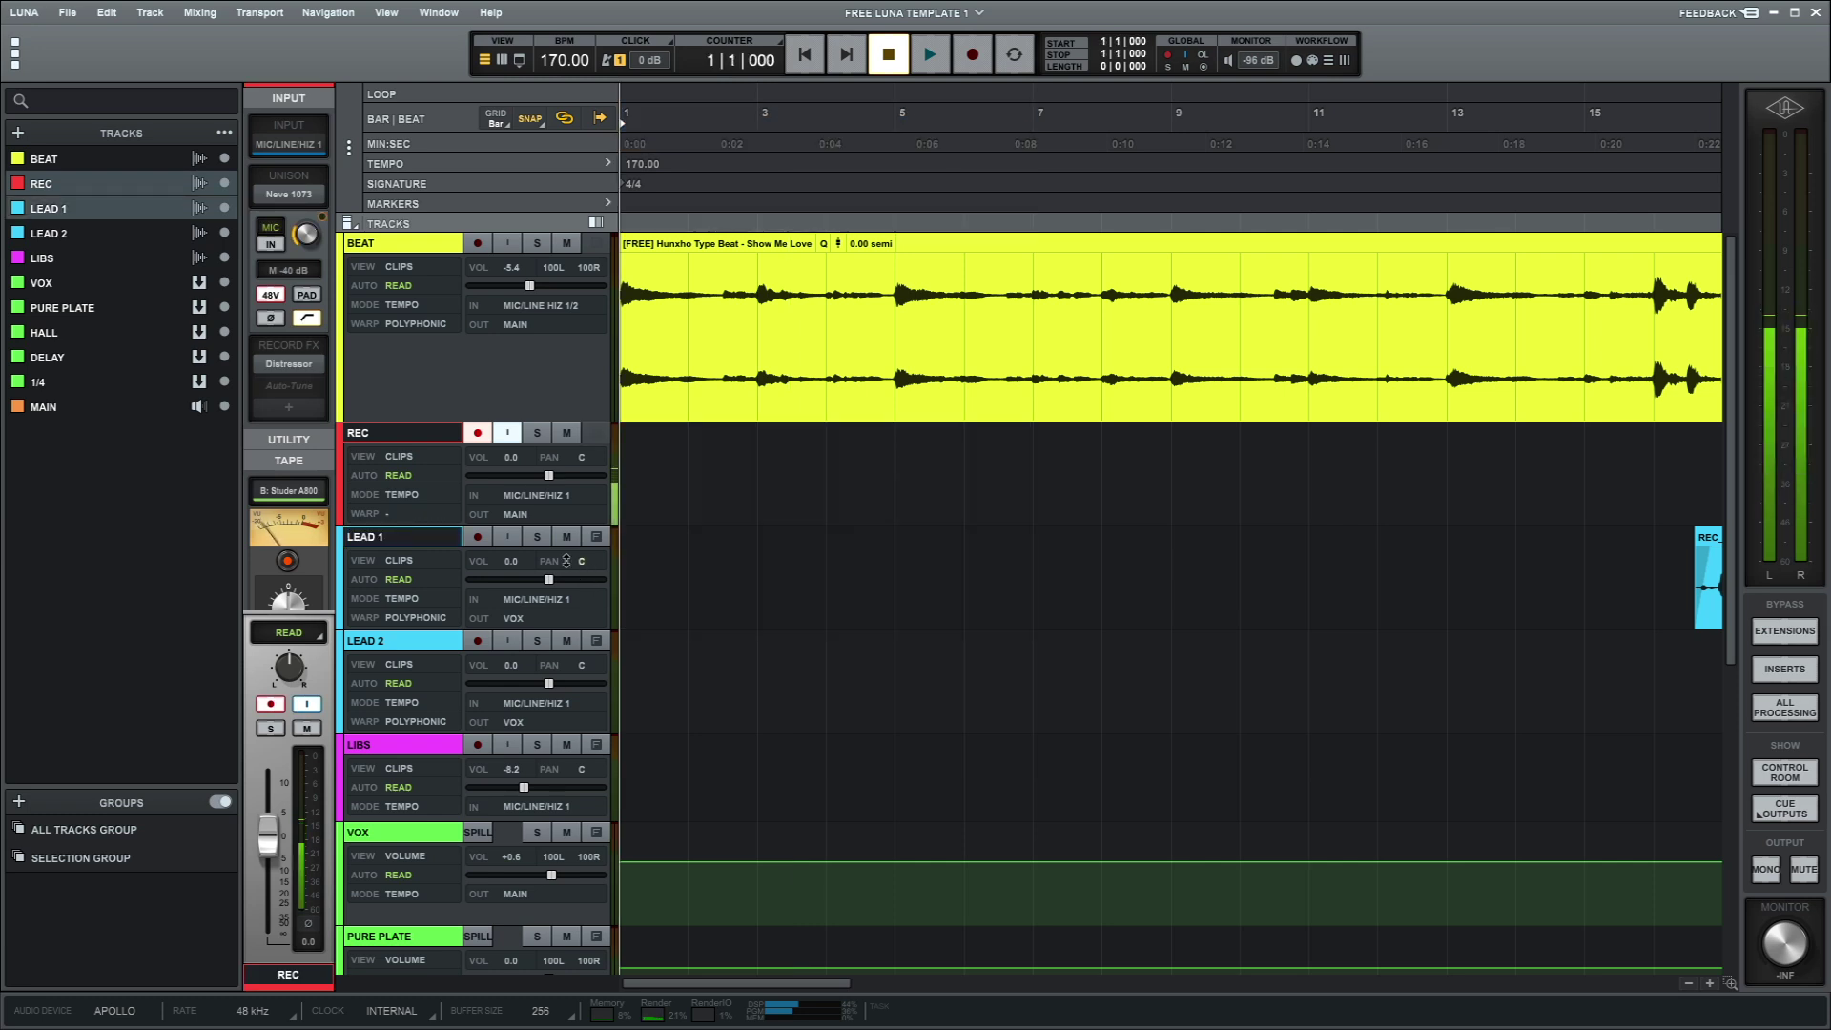